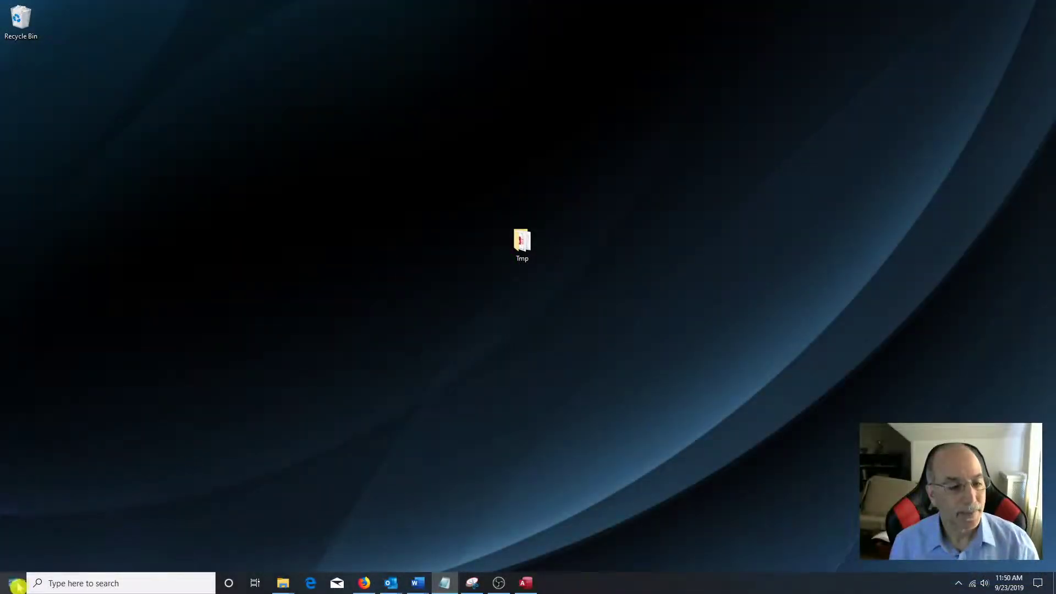
Step: Launch Food Pantry Software from its Start menu folder and centre the main window
click(17, 585)
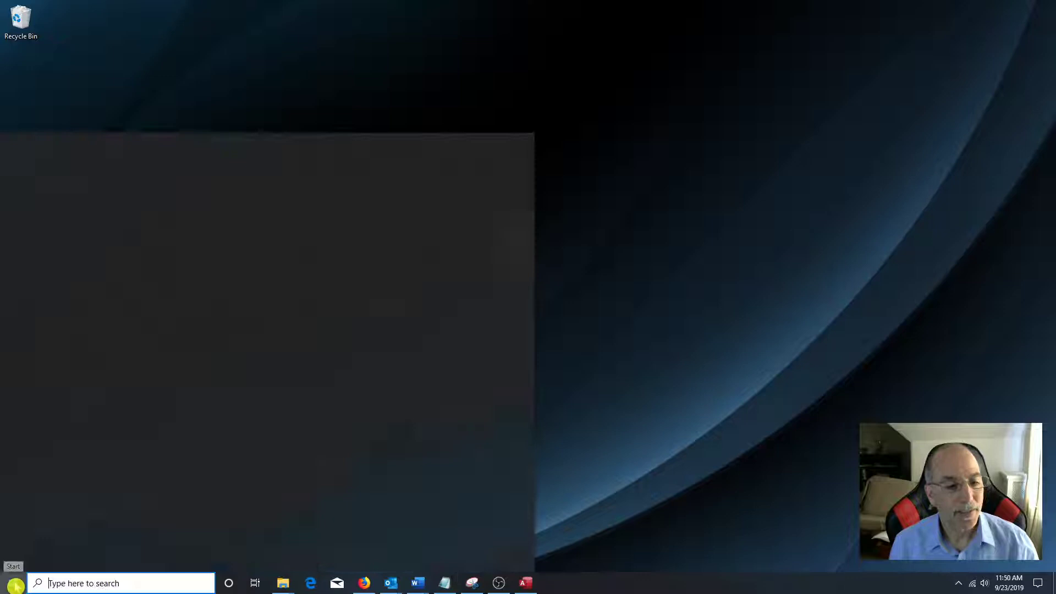
scroll(94, 505, down, 5)
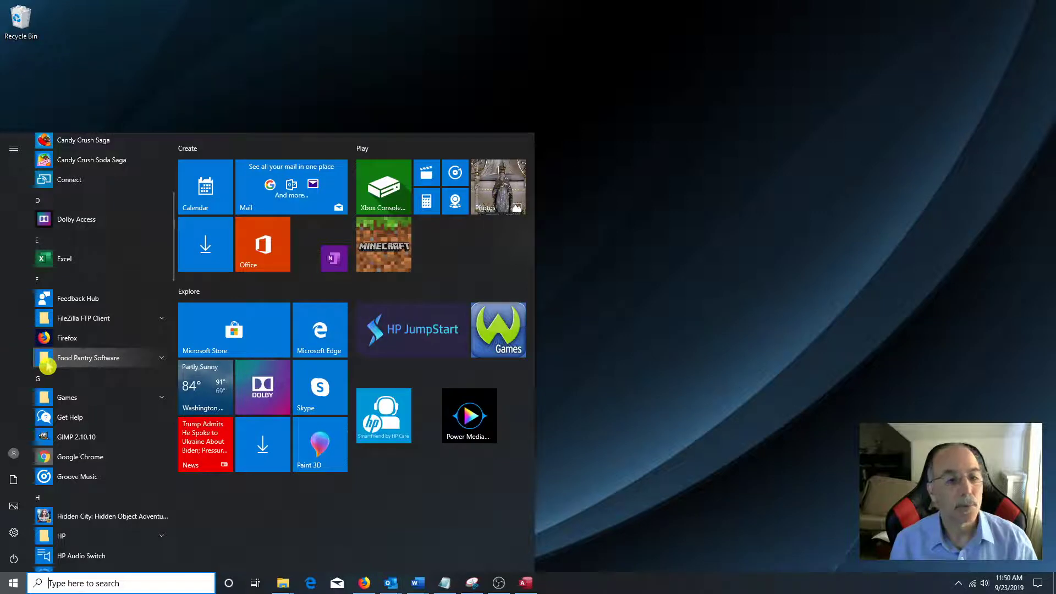
click(47, 363)
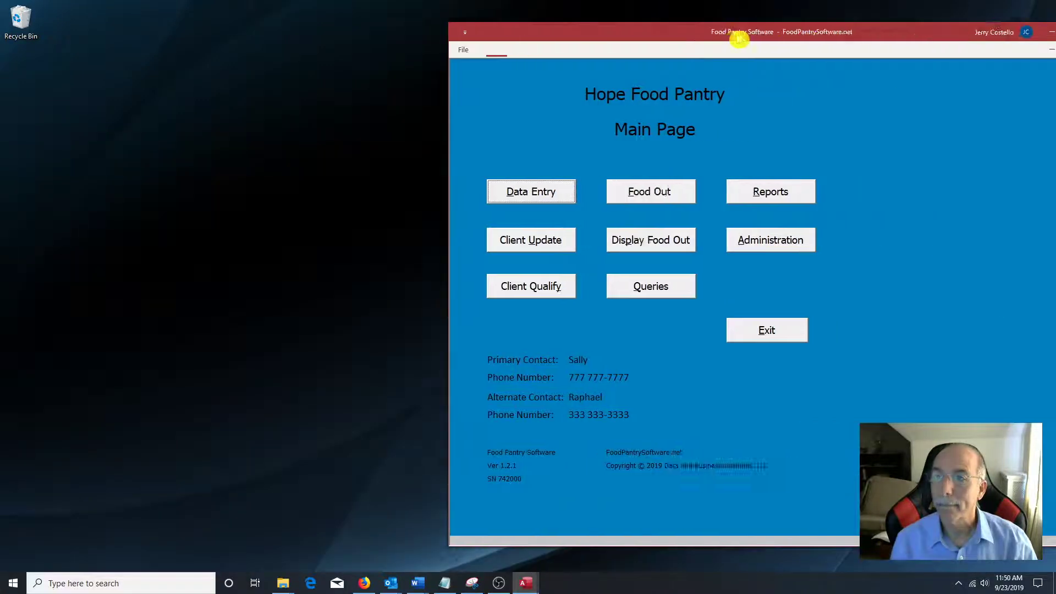
drag(737, 33, 419, 56)
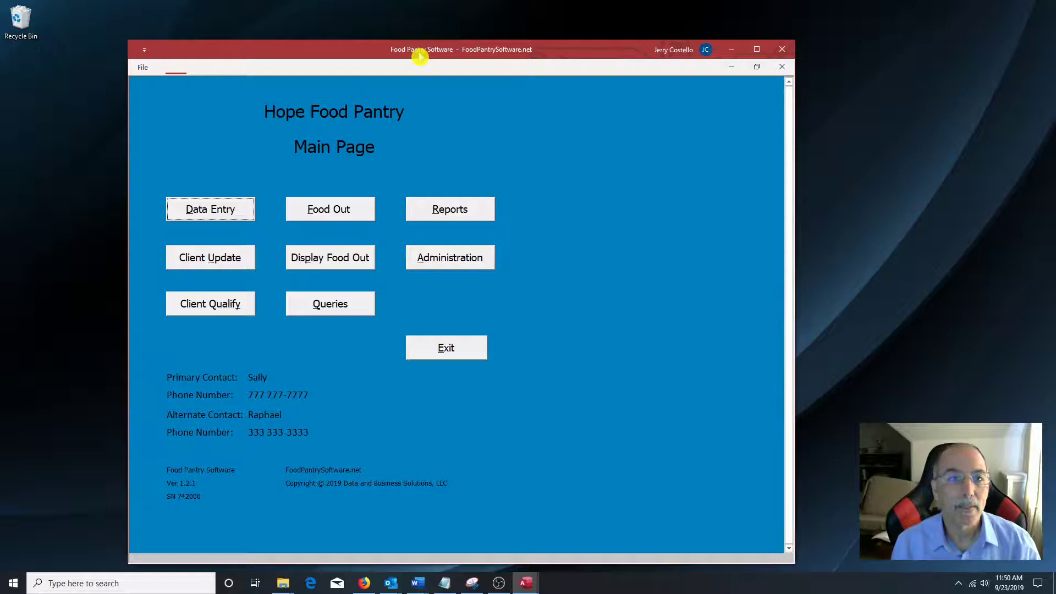
drag(347, 49, 330, 41)
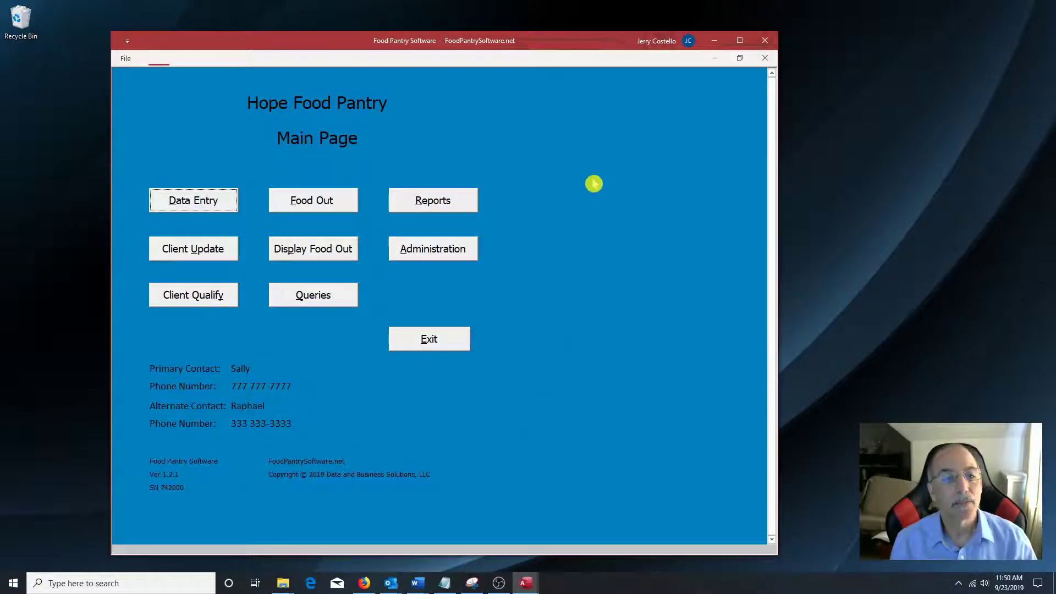
click(181, 209)
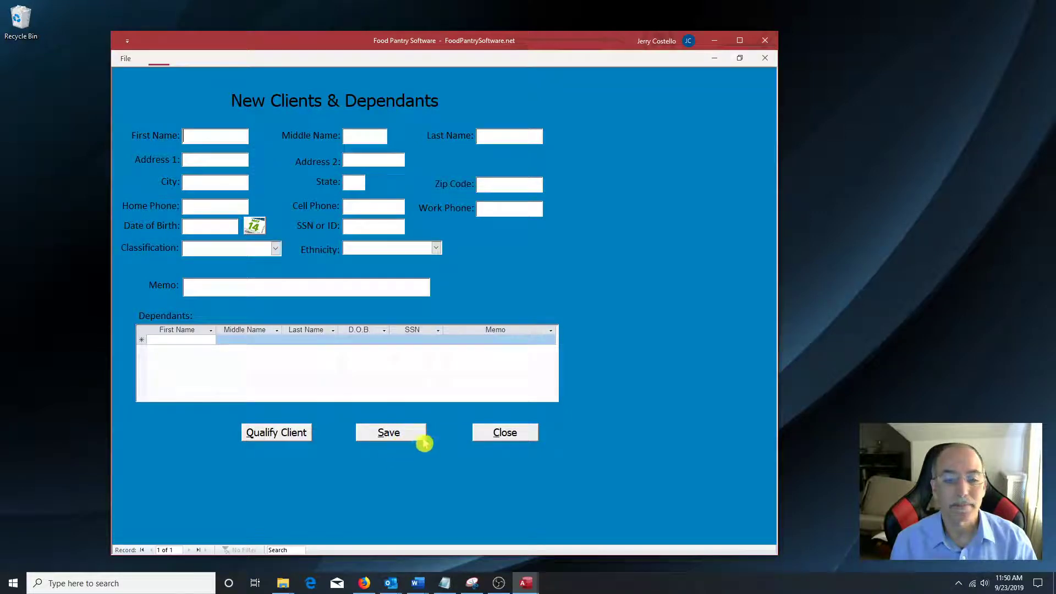
Step: Close the New Clients & Dependants form unsaved and shift the main window left
click(506, 434)
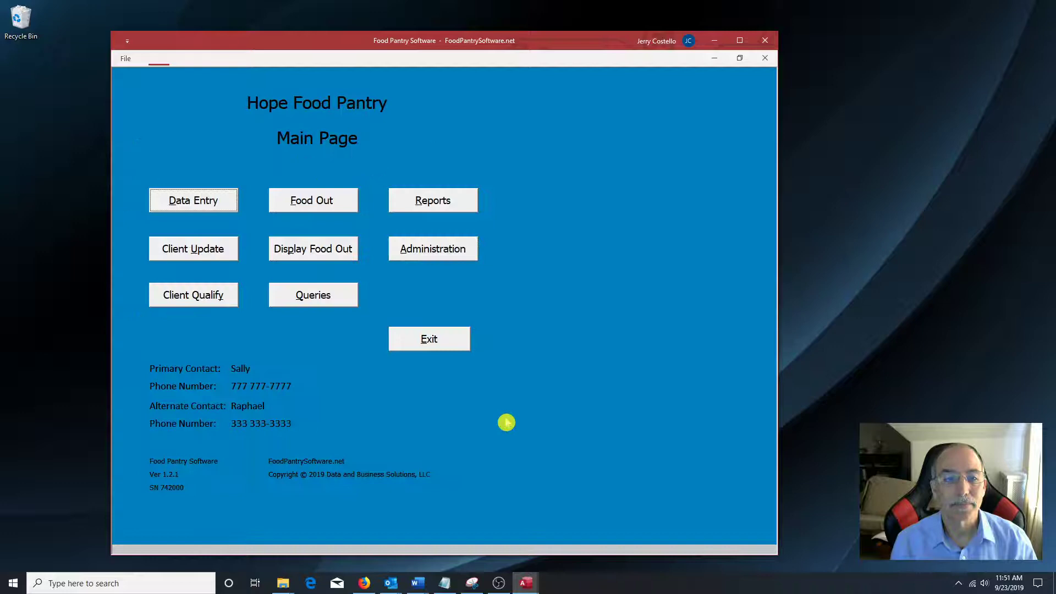
drag(289, 43, 215, 34)
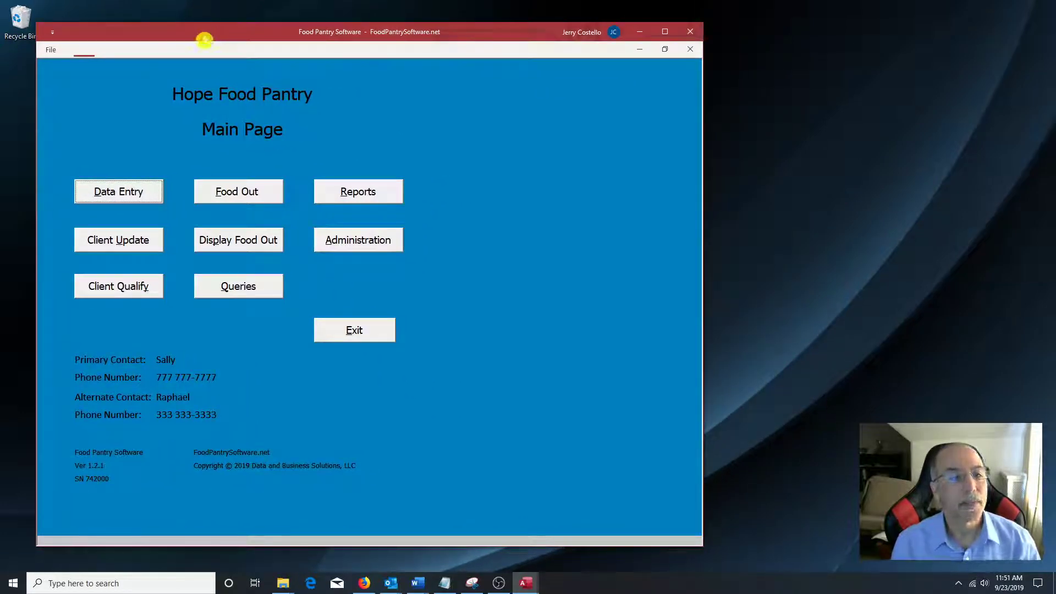
Step: Save a Food Out transaction for the second client with food weight 12.3 and memo 'mem'
click(250, 202)
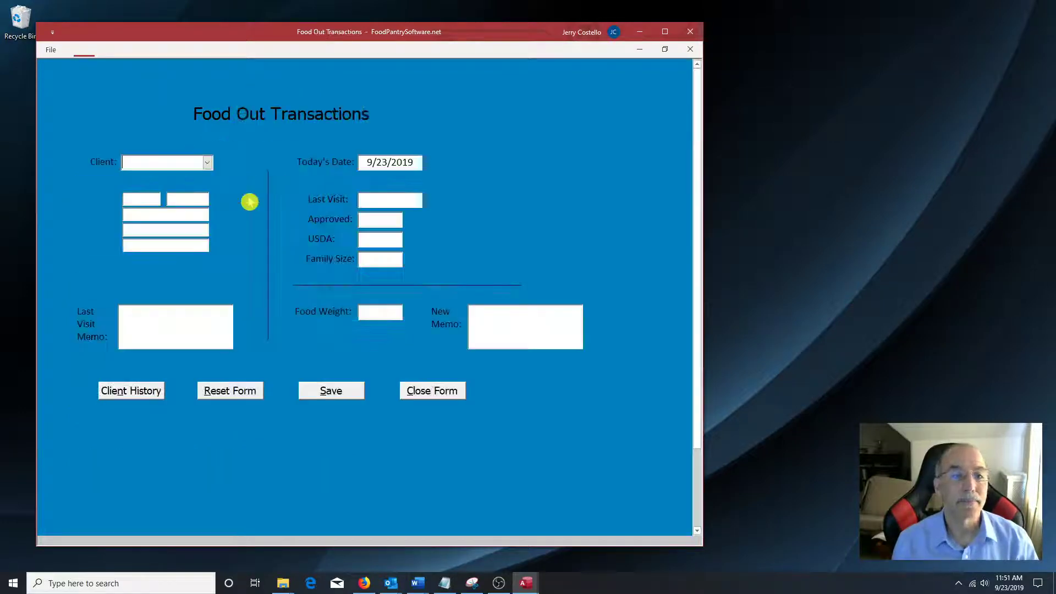
drag(216, 35, 206, 28)
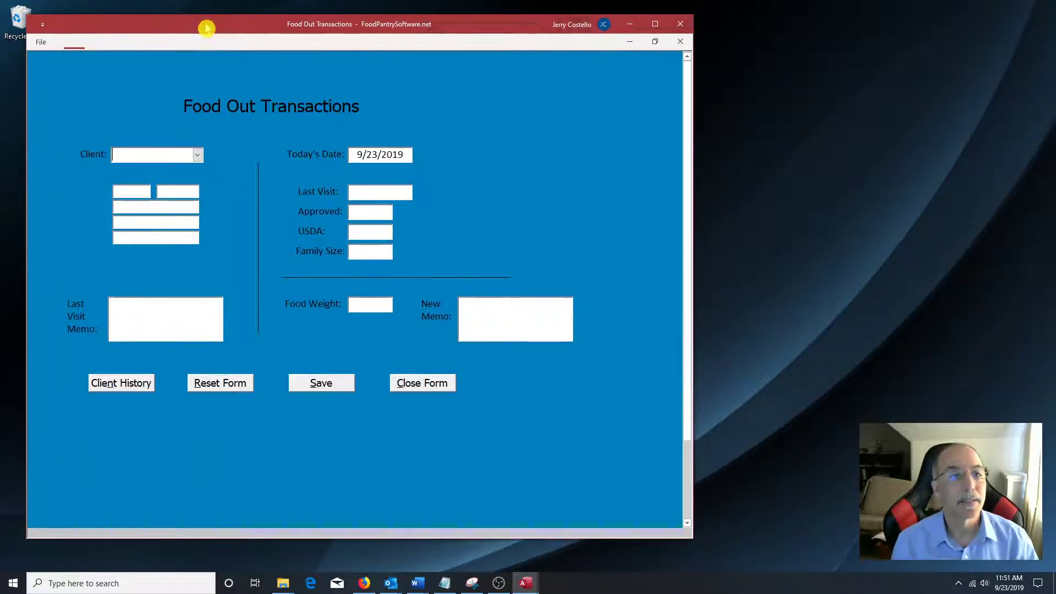
click(198, 155)
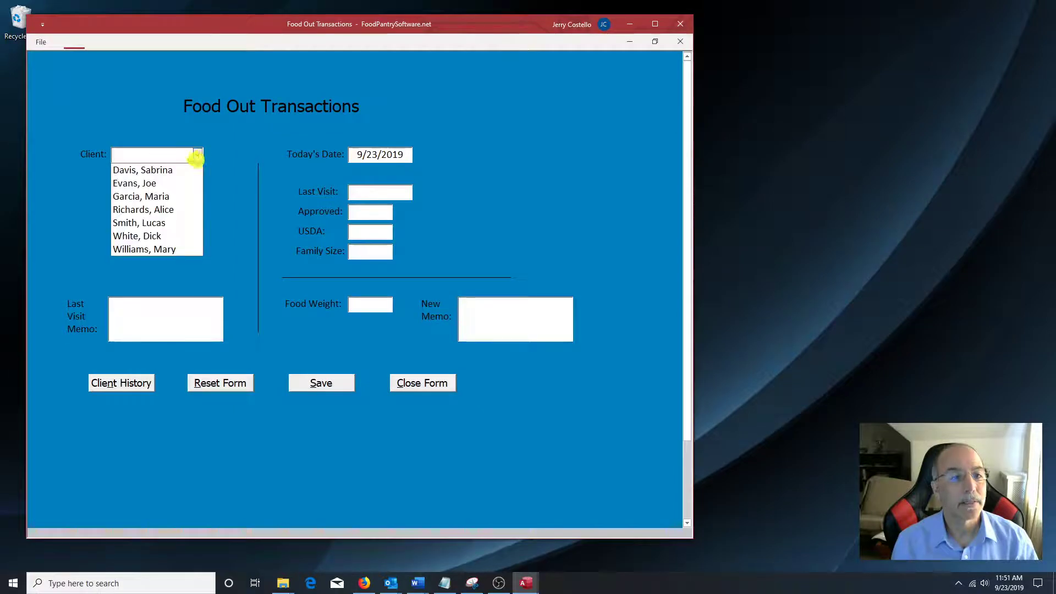
click(169, 184)
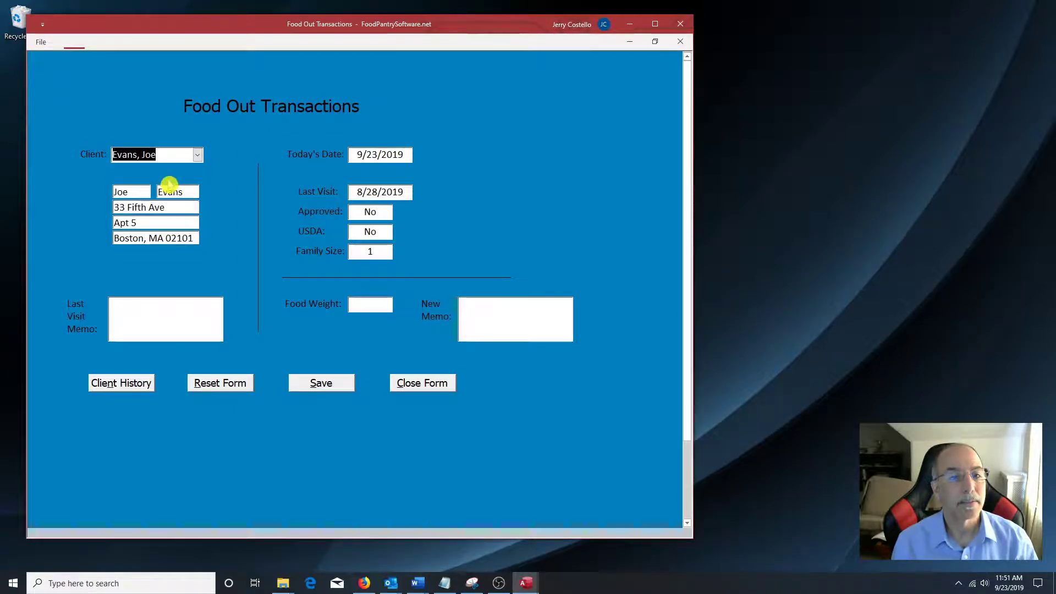
click(372, 307)
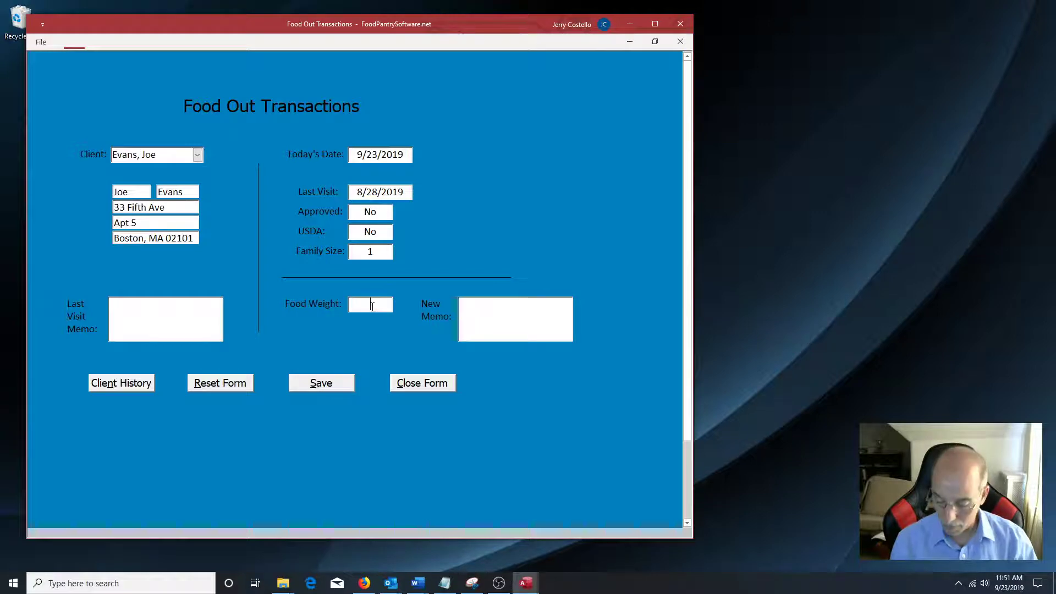
text(1)
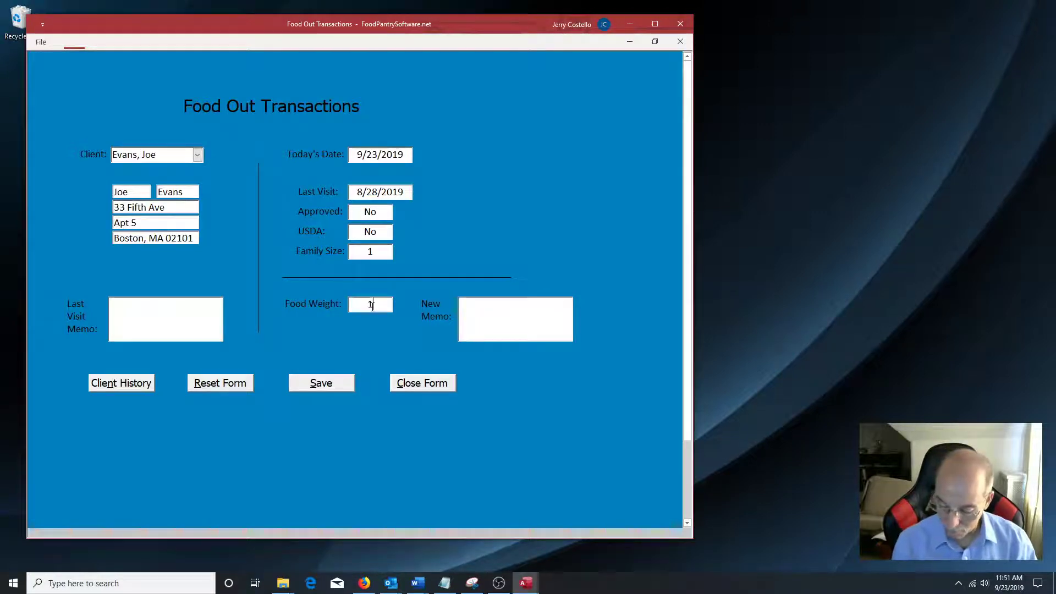
text(2.3)
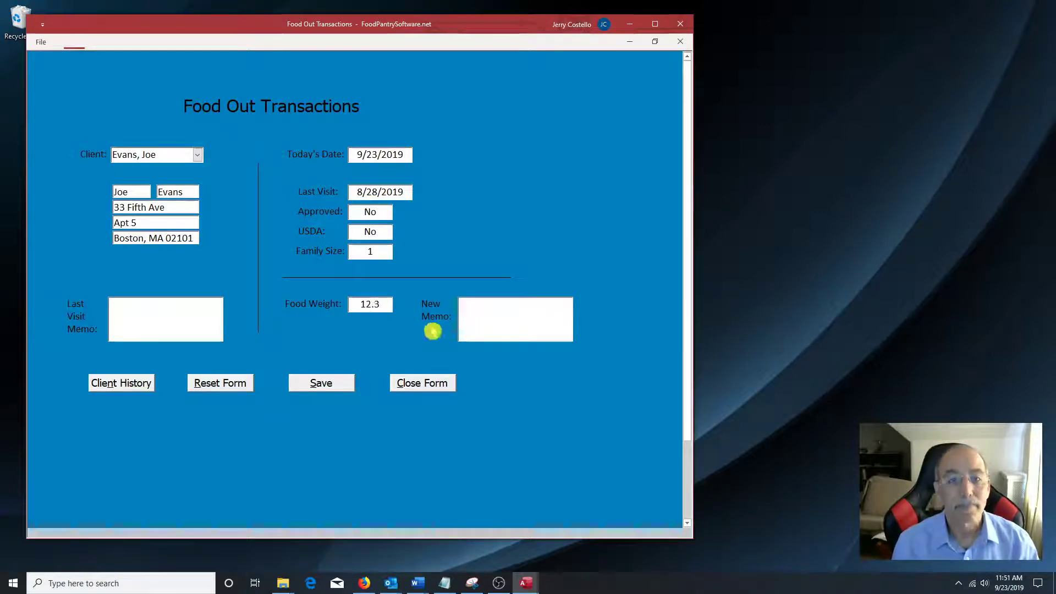
click(500, 309)
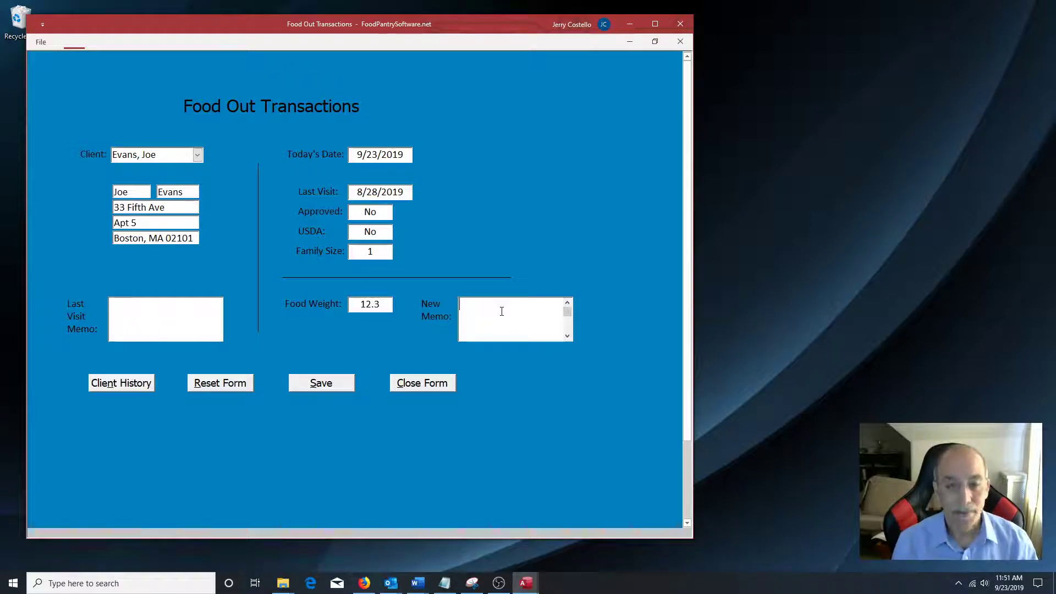
text(memo)
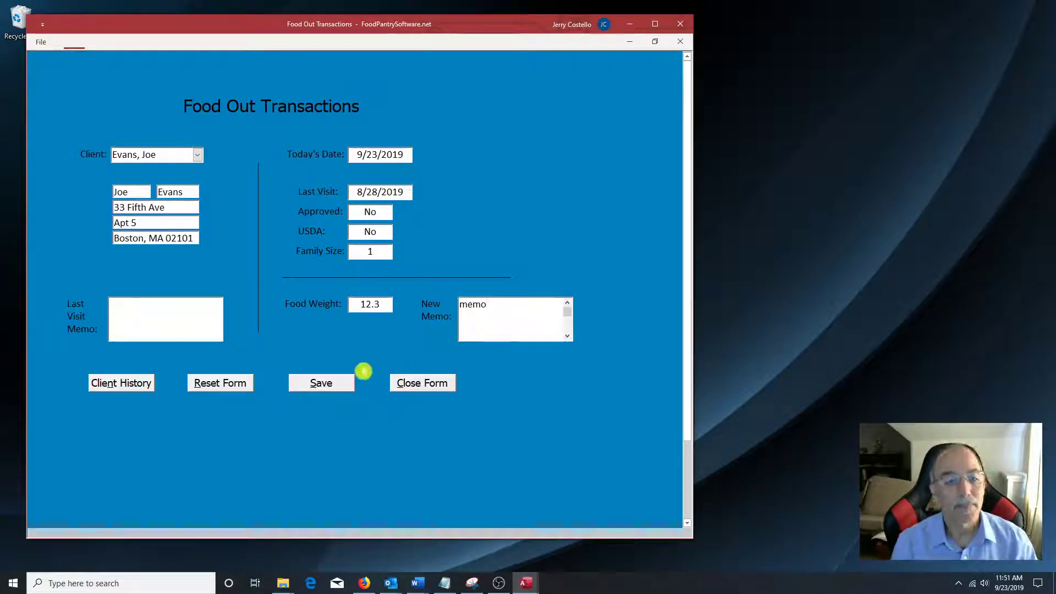
click(328, 385)
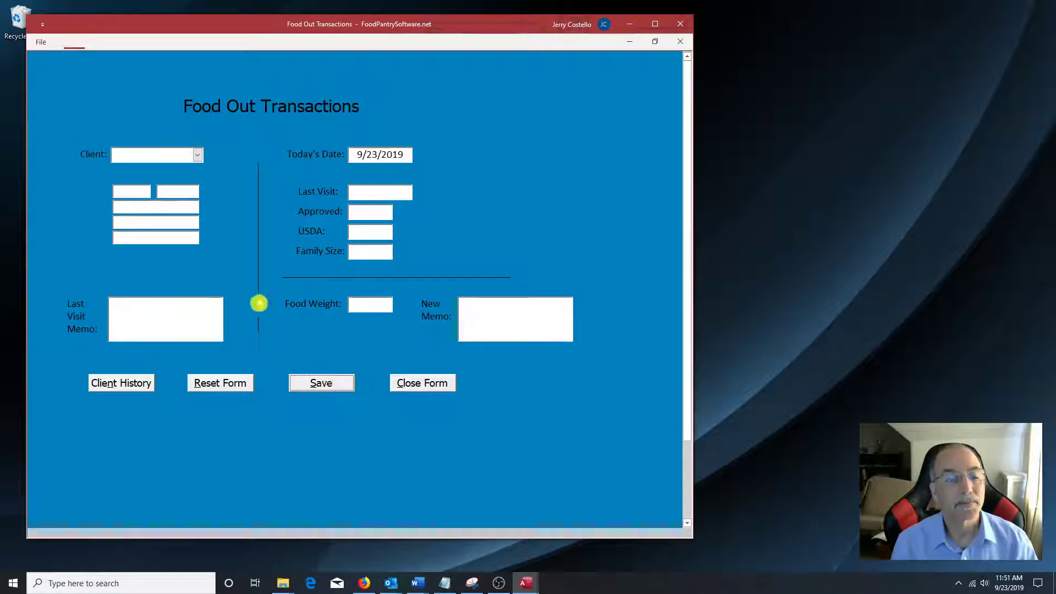
Step: Choose the sixth client from the Client list and save with no food weight
click(197, 157)
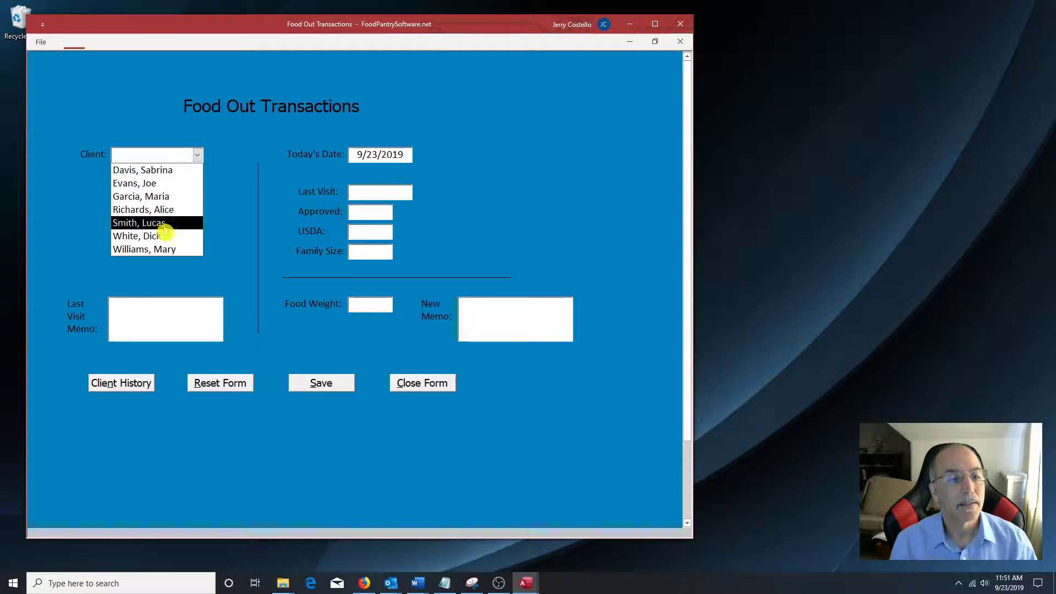
click(159, 236)
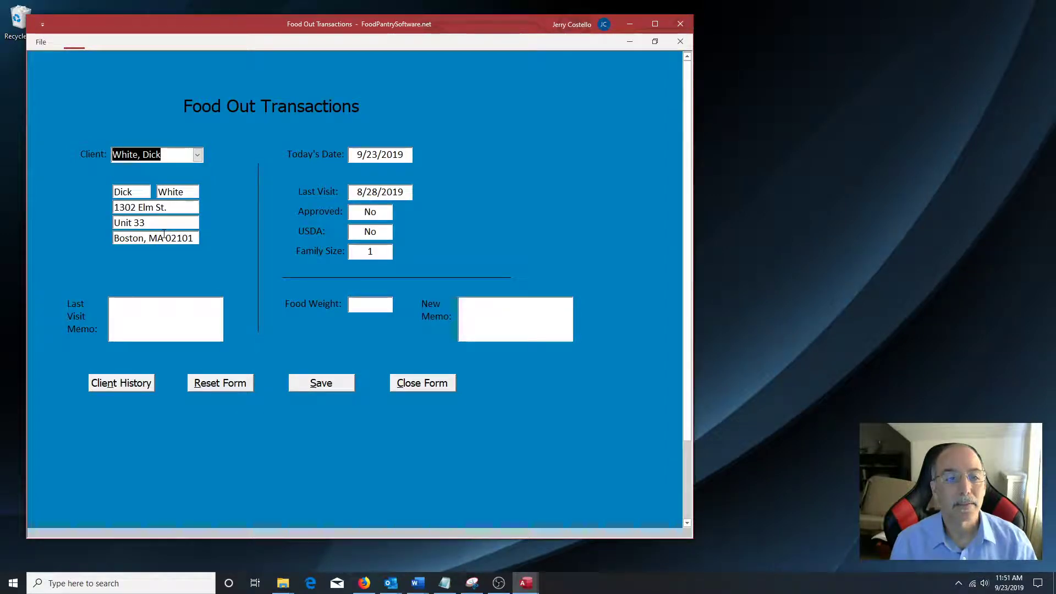
click(321, 385)
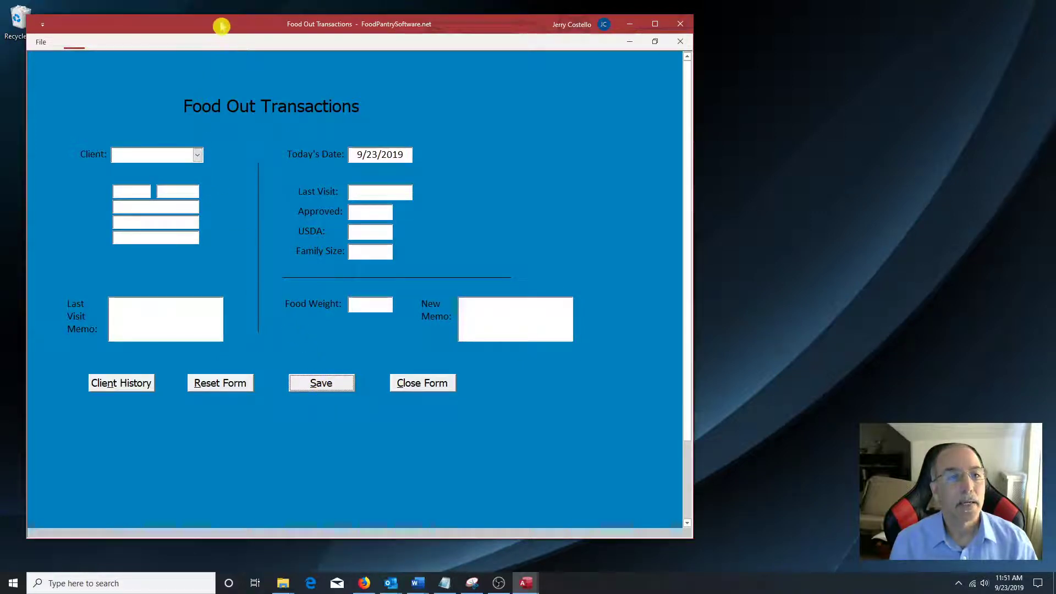
Step: Arrange a narrower Food Out form beside the Food Out Display list showing weights 12.3 and 0
drag(222, 26, 216, 25)
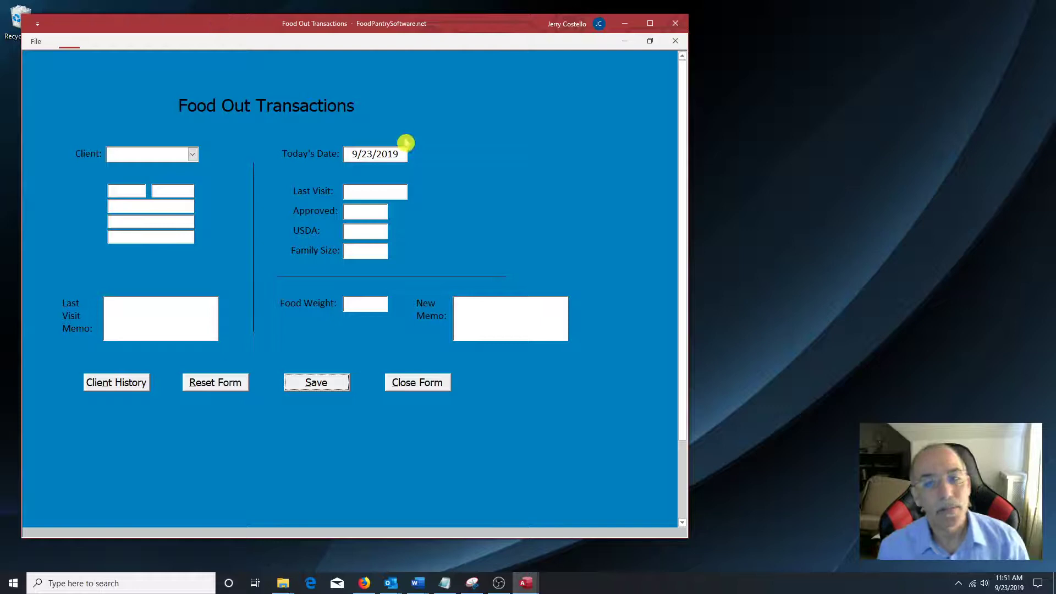
drag(687, 161, 543, 181)
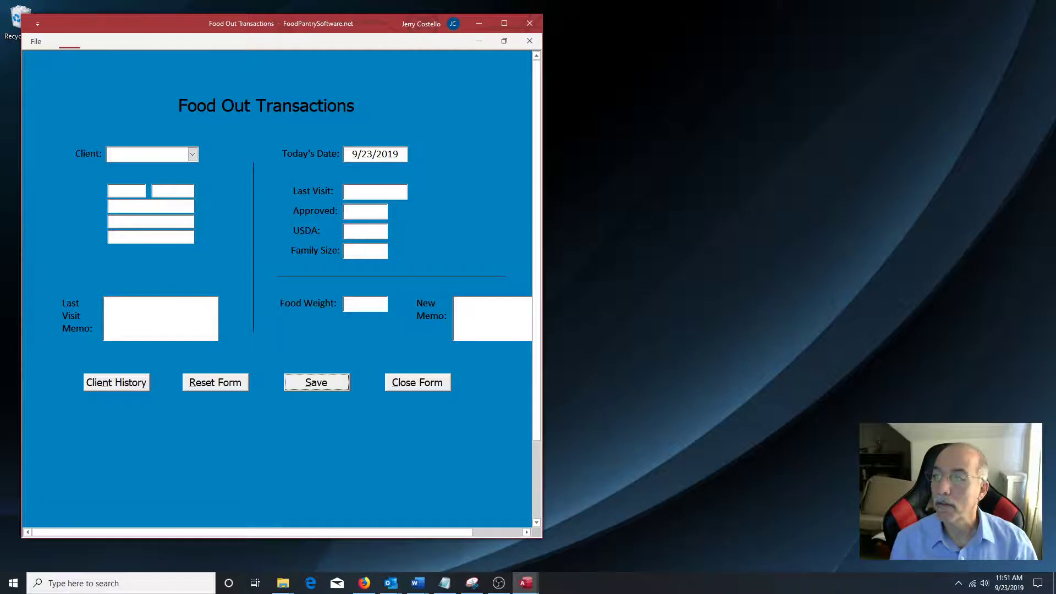
drag(1051, 68, 550, 52)
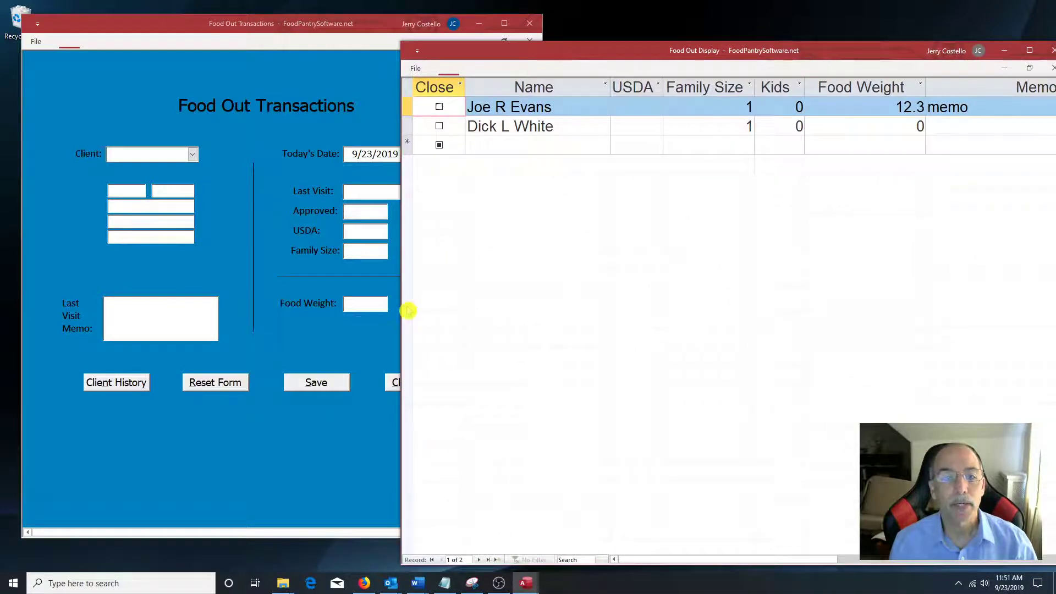
drag(401, 307, 545, 306)
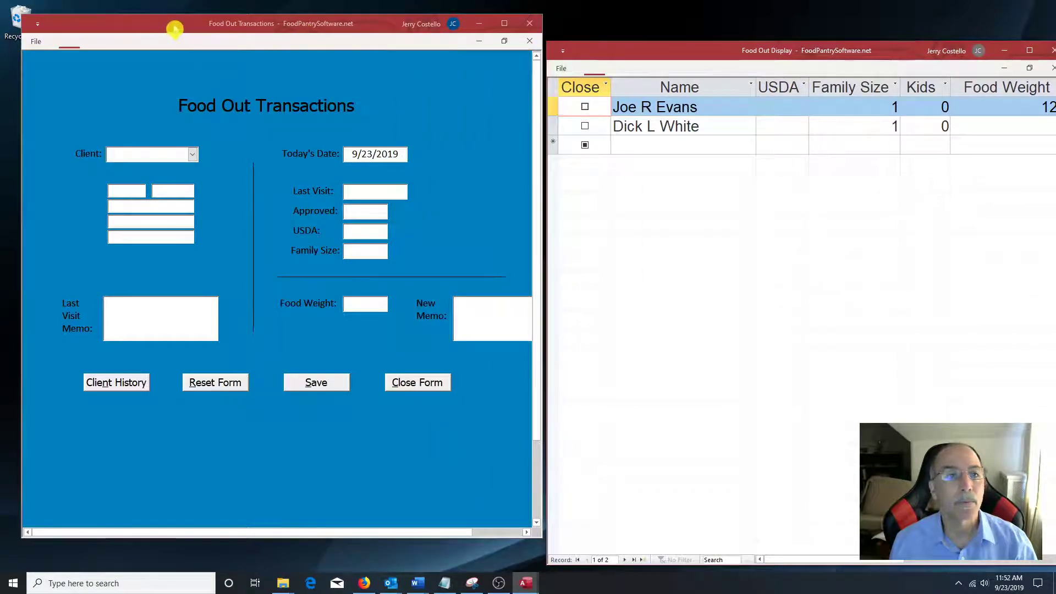
drag(177, 31, 154, 31)
drag(622, 50, 615, 37)
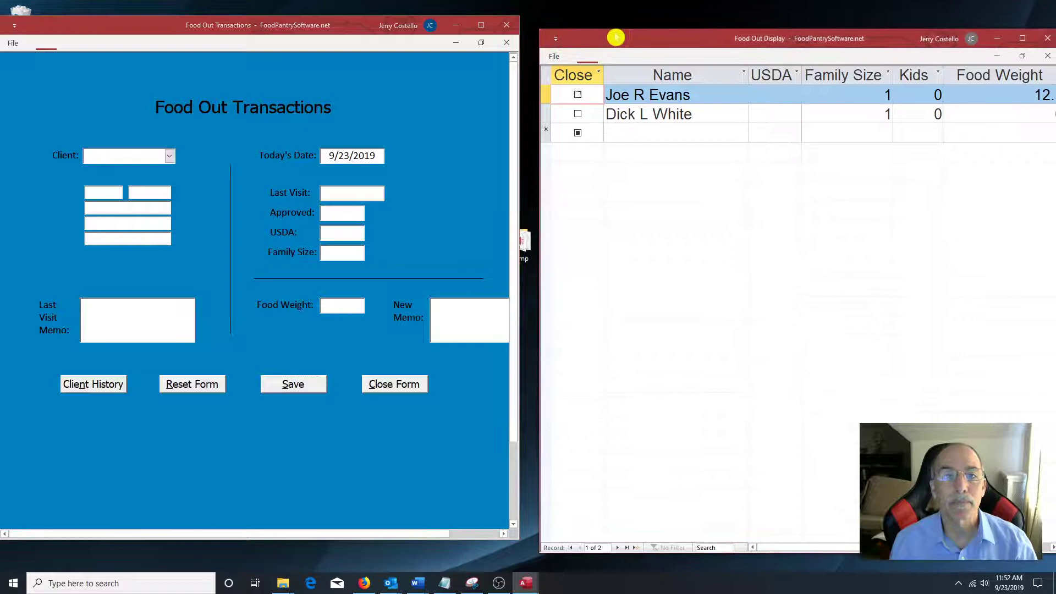
Step: Save a transaction for the third client, adding a USDA row with family size 5 and 3 kids
click(169, 156)
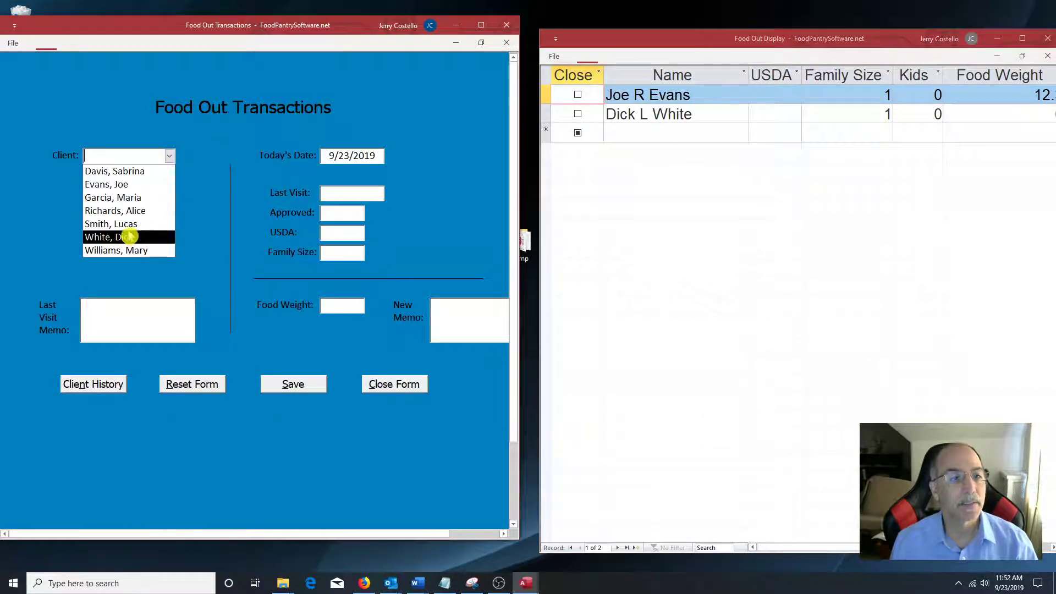
click(131, 199)
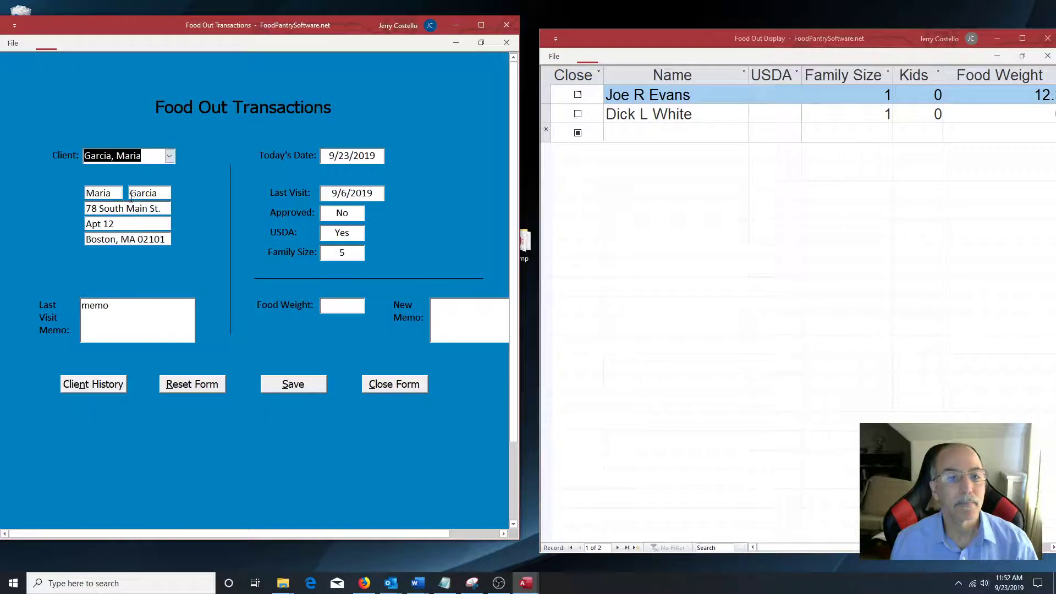
click(137, 205)
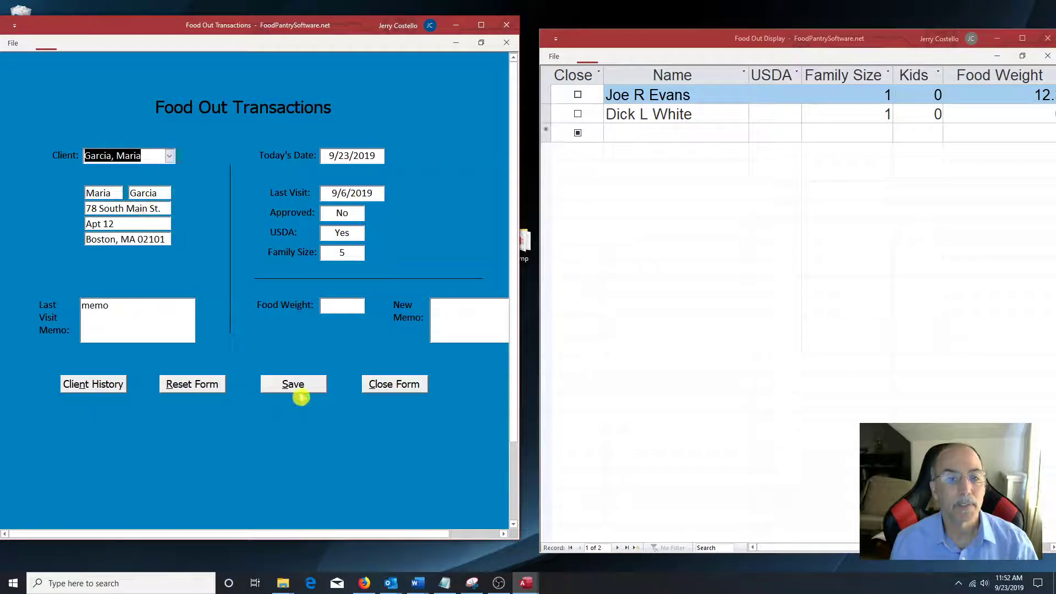
click(306, 386)
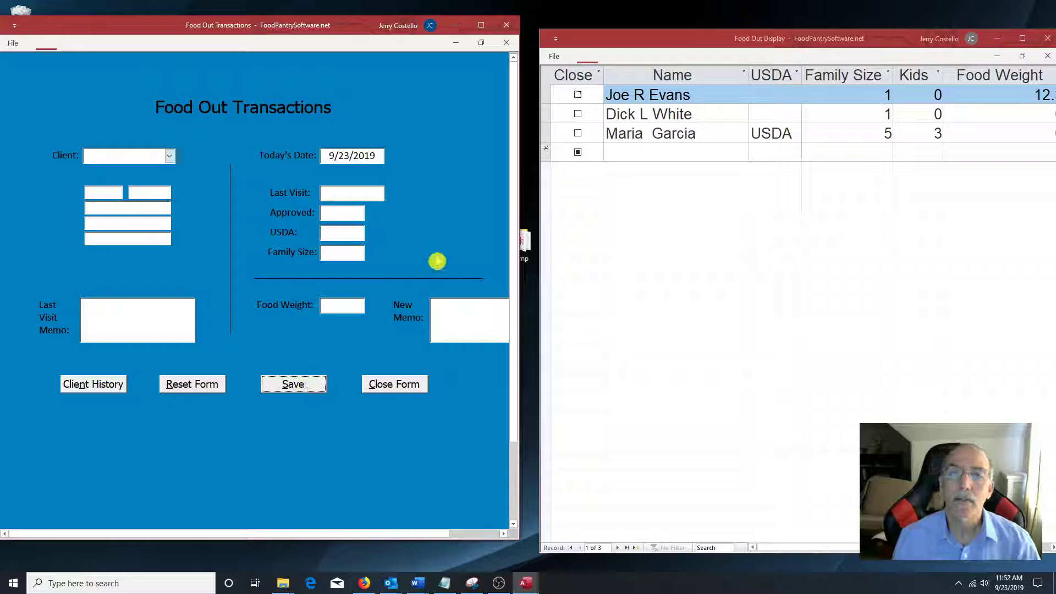
drag(705, 38, 667, 38)
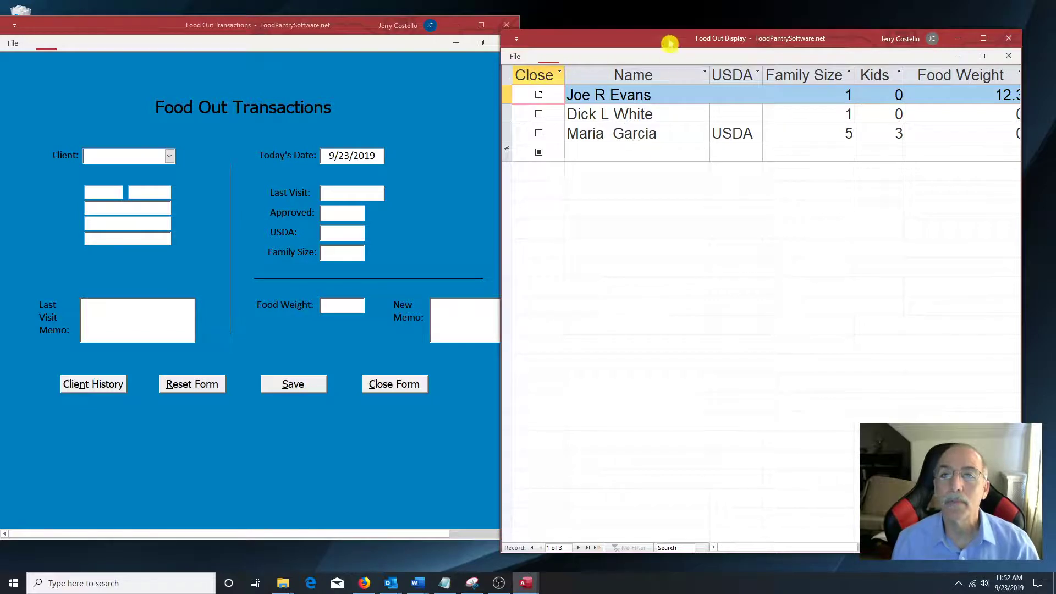
Step: Widen the display list to show Memo and change the second row's food weight from 0 to 22.2
drag(669, 40, 573, 52)
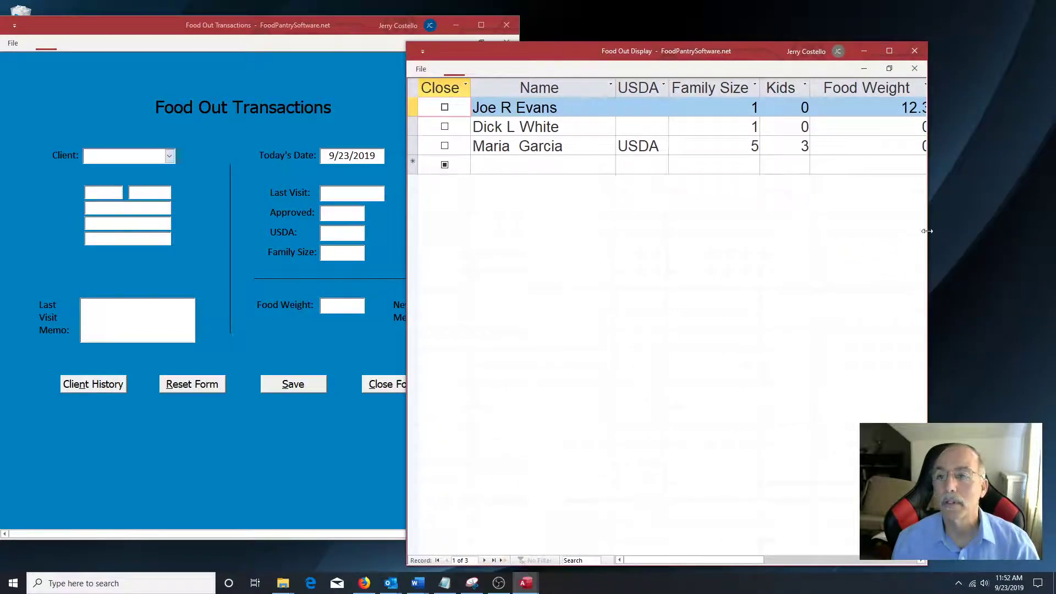
drag(926, 229, 1025, 214)
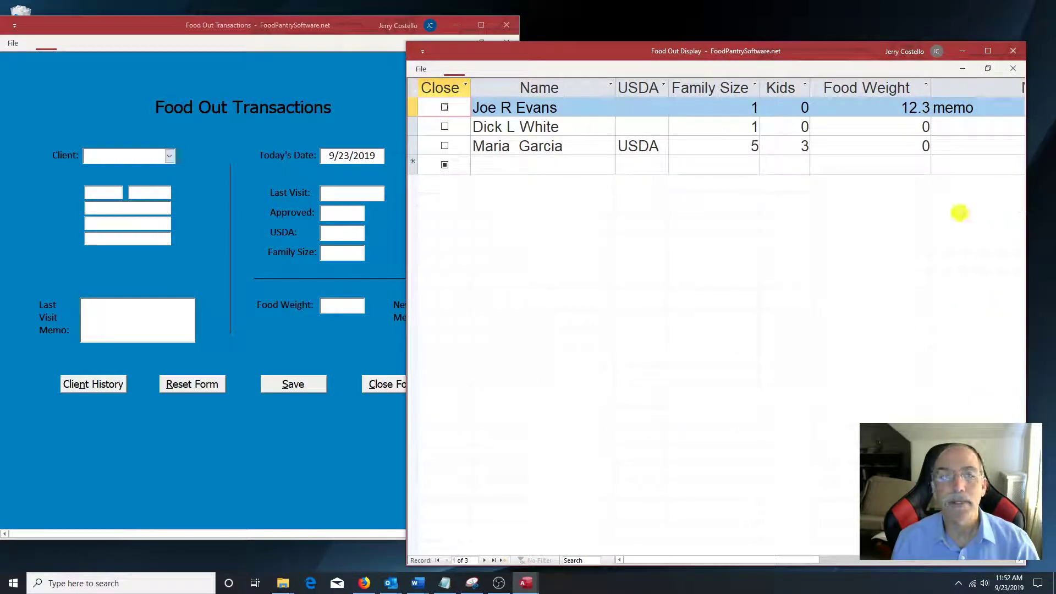
click(933, 125)
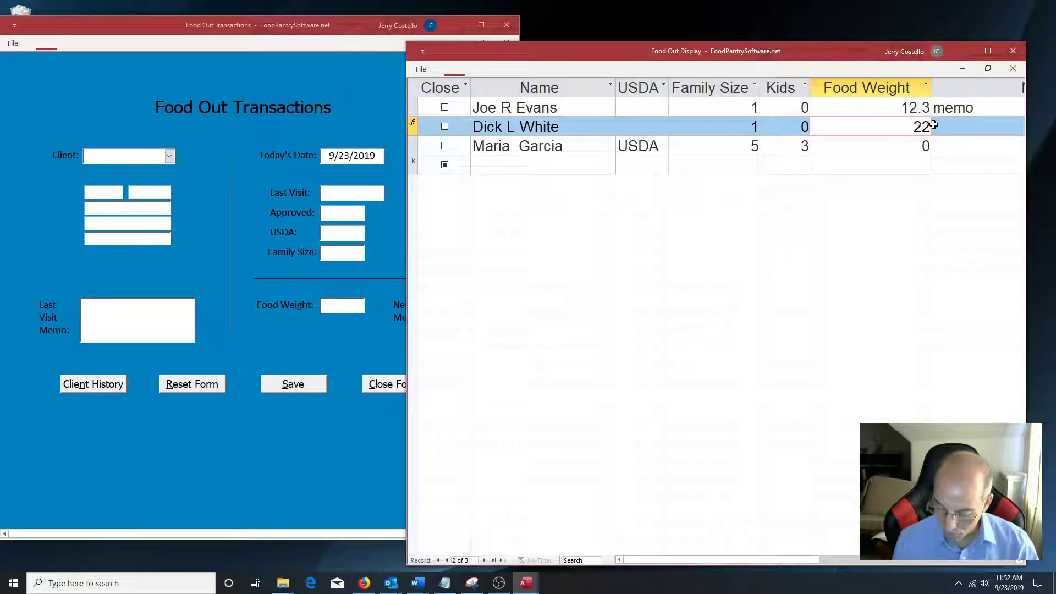
click(984, 125)
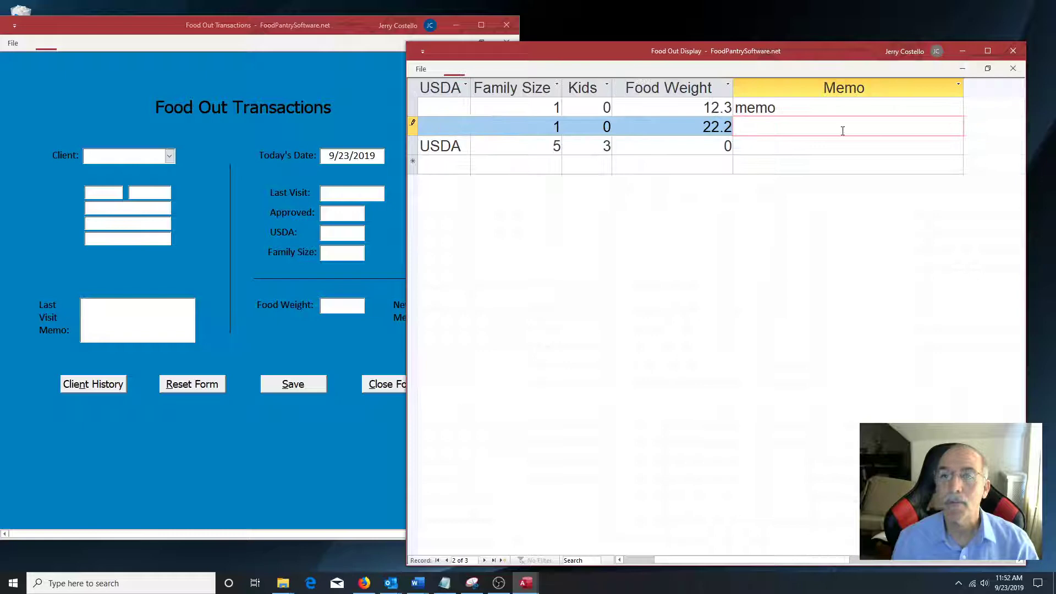
drag(848, 565, 818, 565)
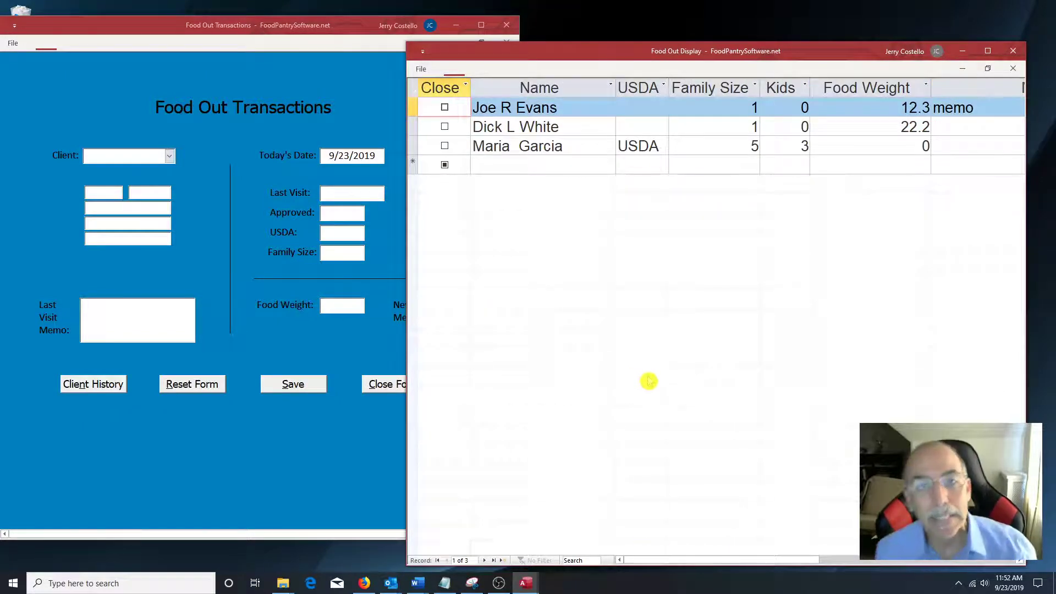
Step: Tick Close on the first two display rows, leaving only the USDA client's row
click(446, 130)
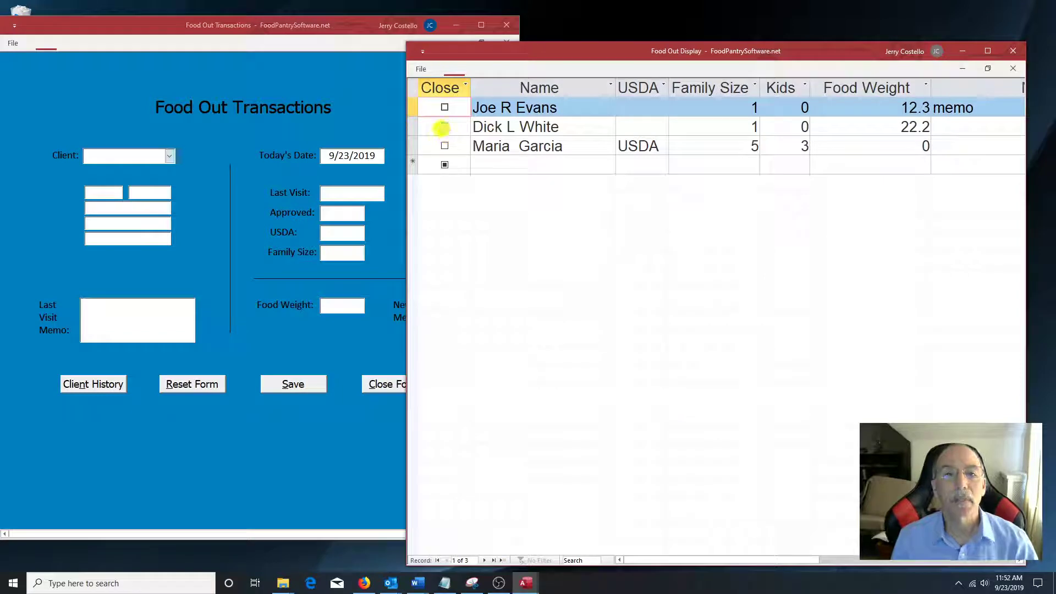
click(444, 109)
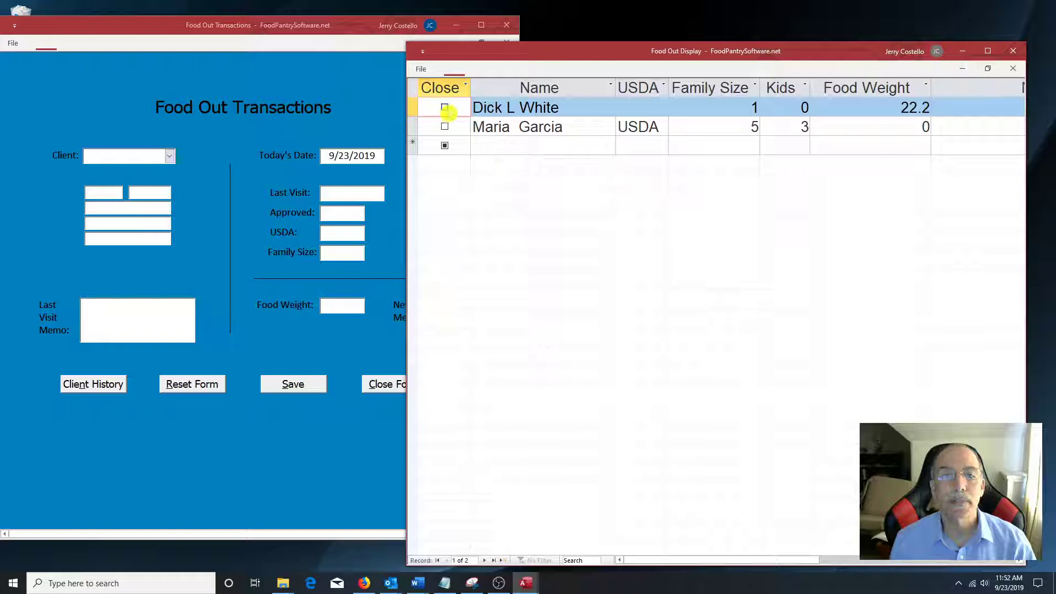
click(445, 107)
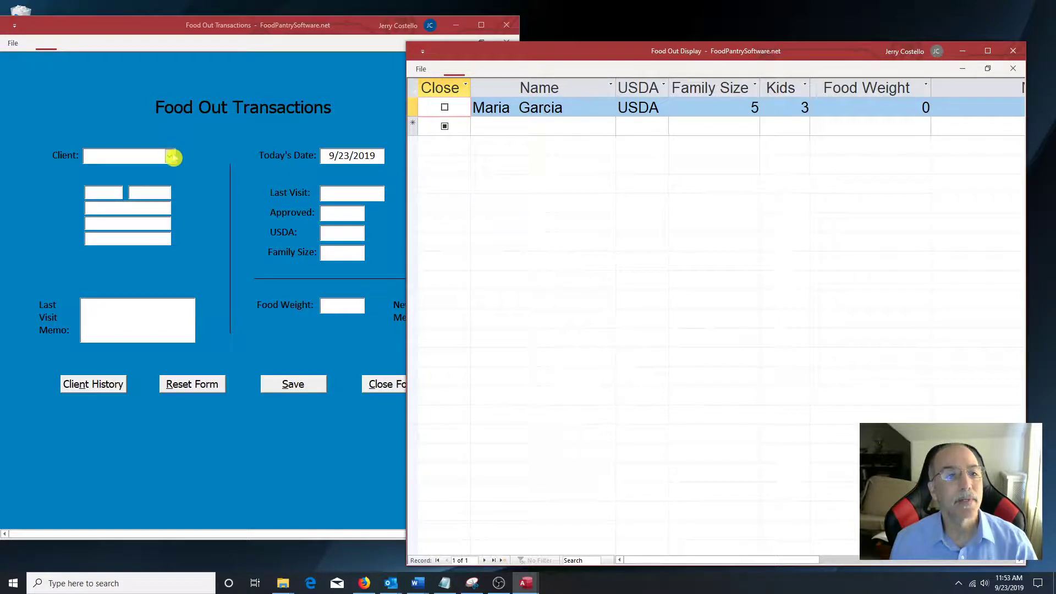
Step: Save a no-weight transaction for the recently served client and bring the display list forward
click(169, 156)
click(133, 238)
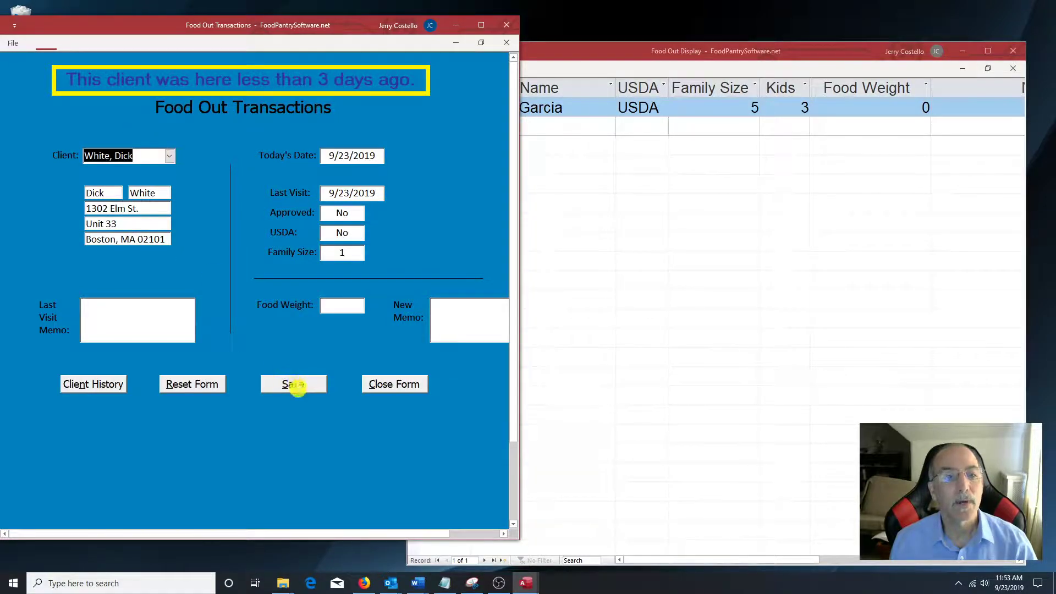
click(295, 385)
click(624, 53)
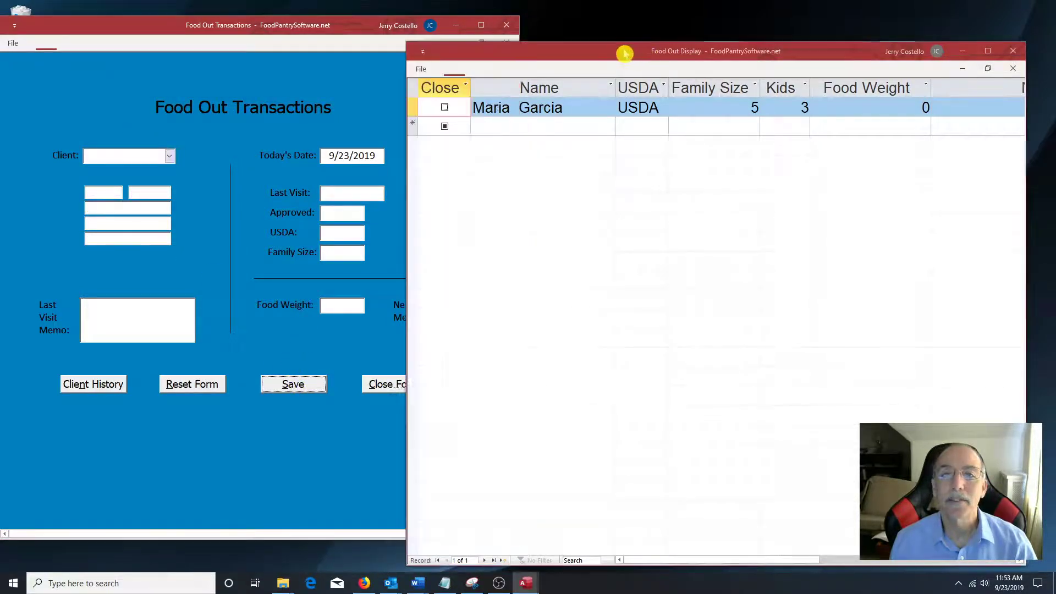
drag(624, 53, 642, 52)
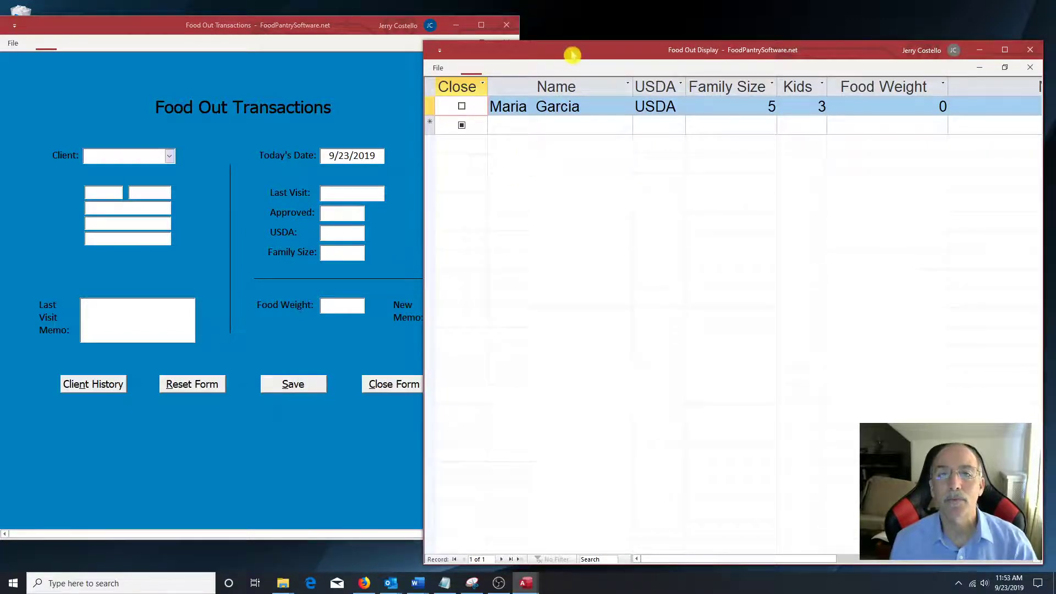
drag(573, 51, 544, 48)
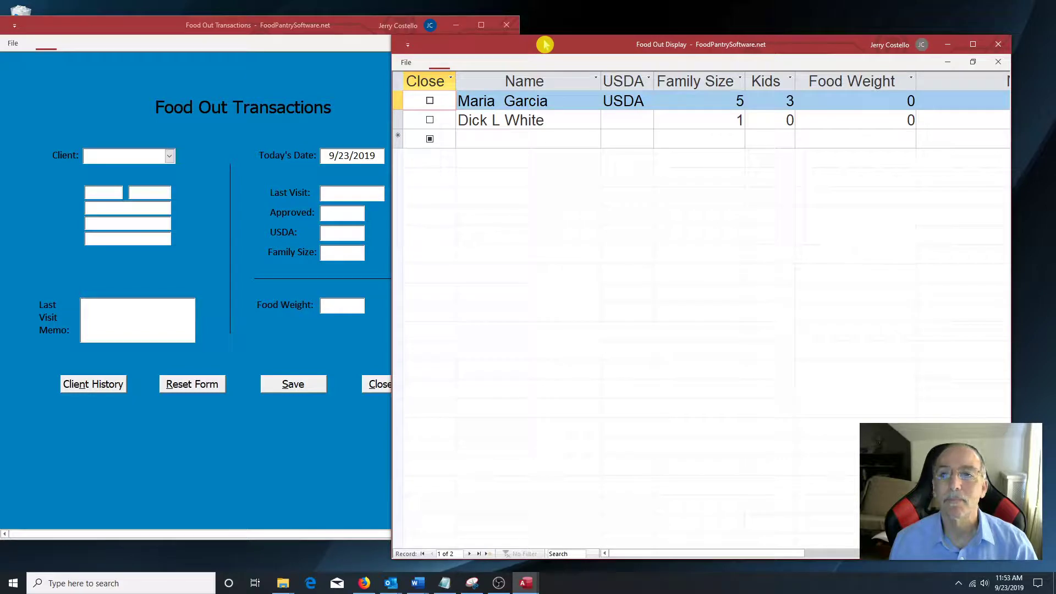
Step: Enter 222.2 as the second row's food weight, then tick Close on both remaining rows
click(908, 120)
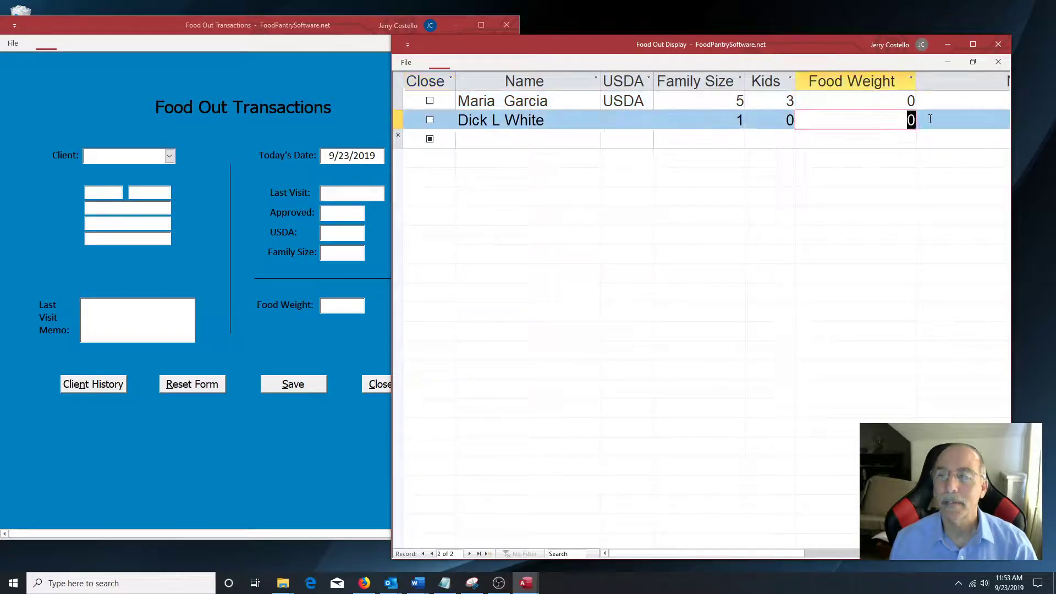
text(222.2)
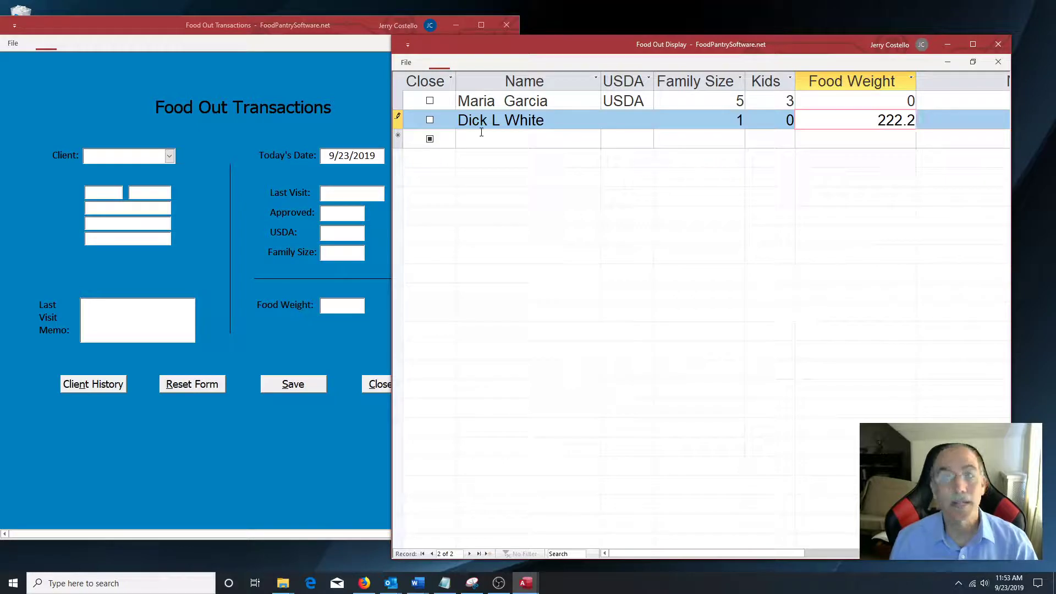
click(429, 120)
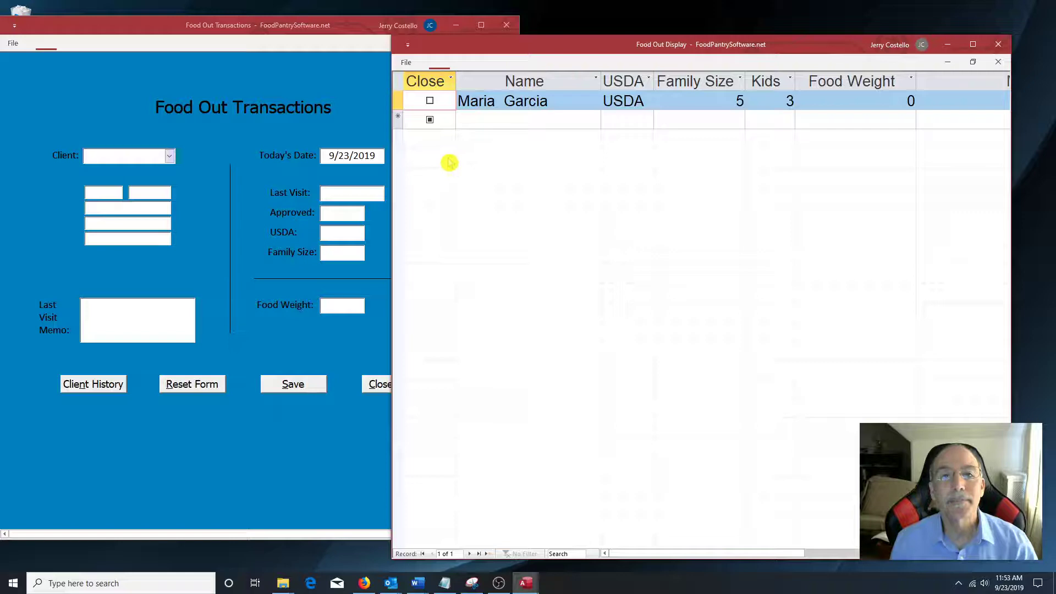
click(430, 102)
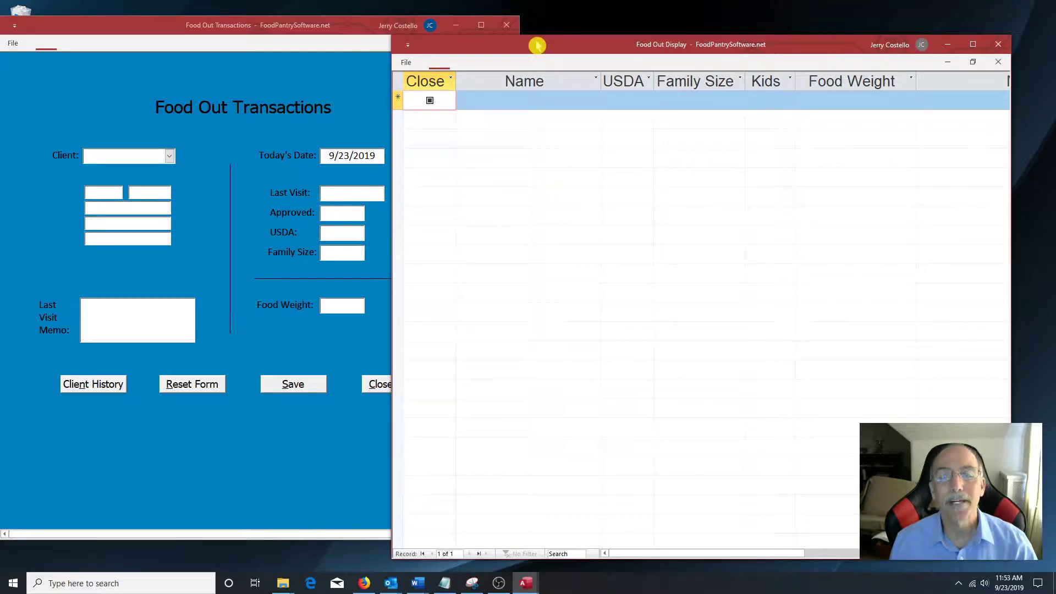
Step: Close the empty Food Out Display list and the Food Out Transactions form
key(alt+F4)
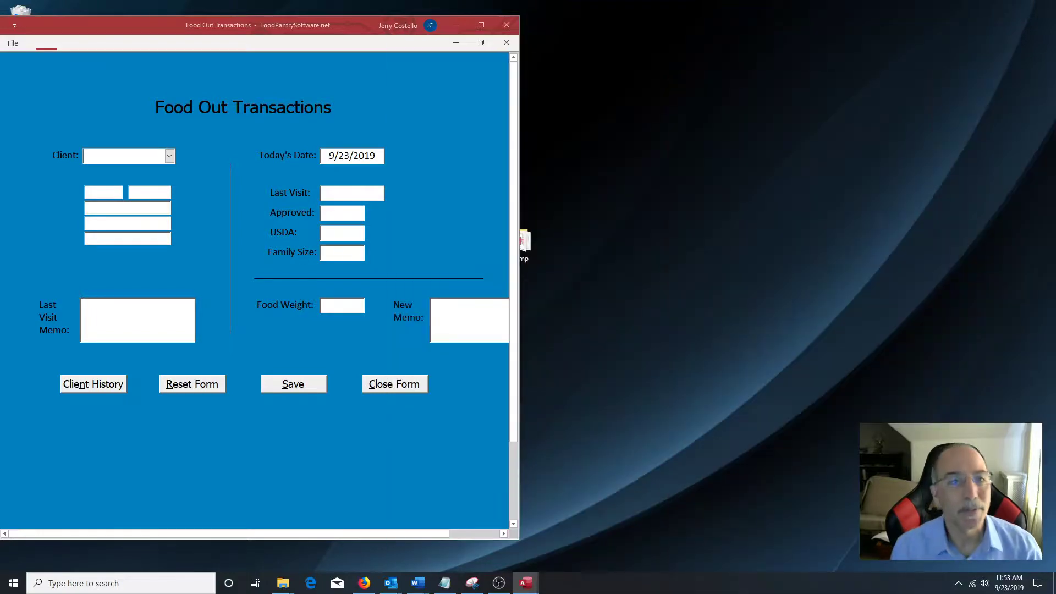
drag(162, 29, 397, 26)
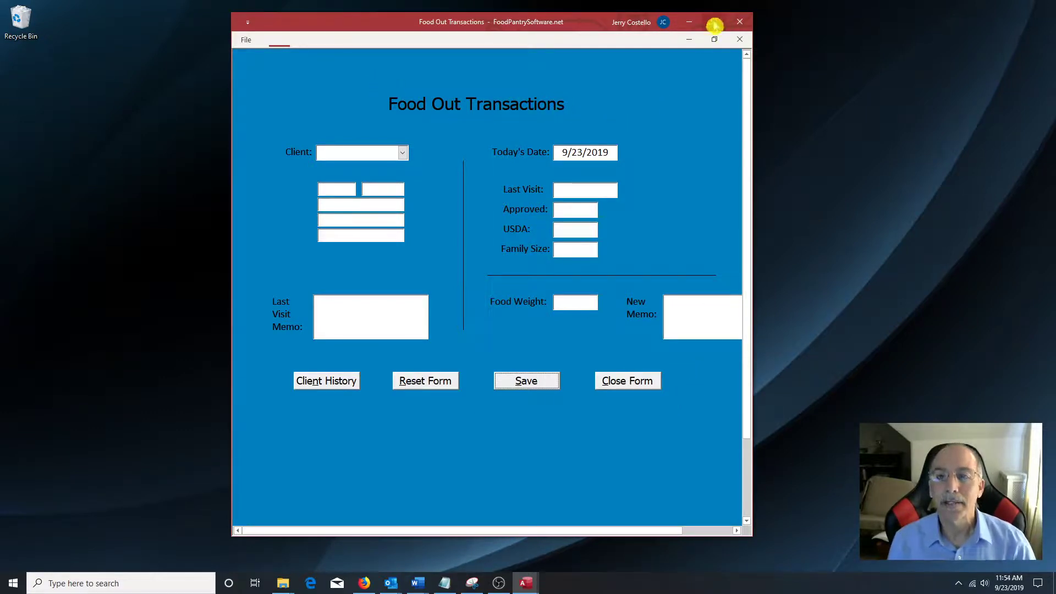
click(714, 24)
click(397, 369)
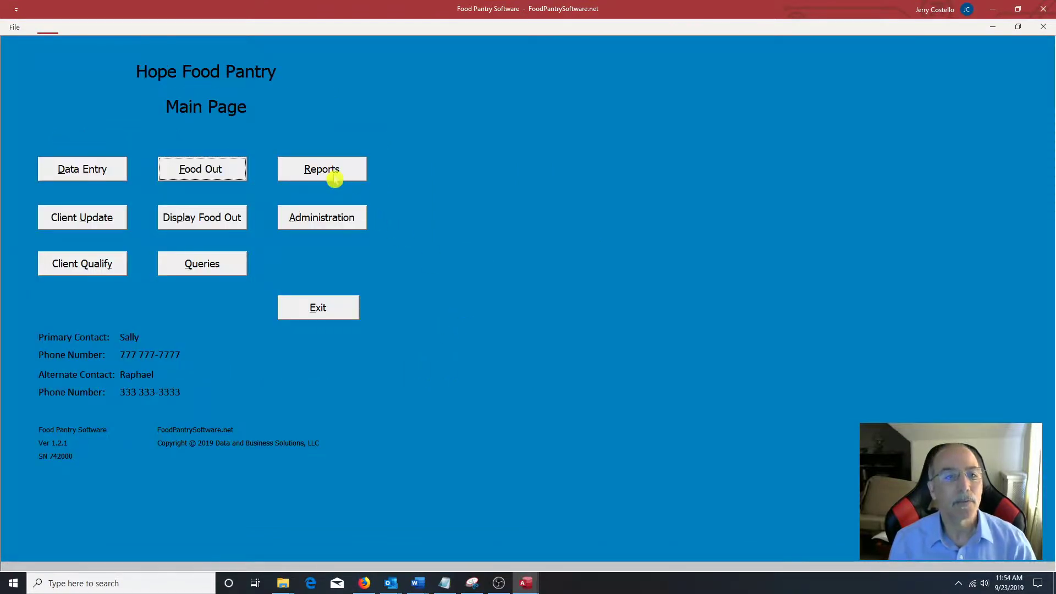
Step: In Reports, set the start date to 8/18/2019 and the end date to 9/23/2019
click(334, 178)
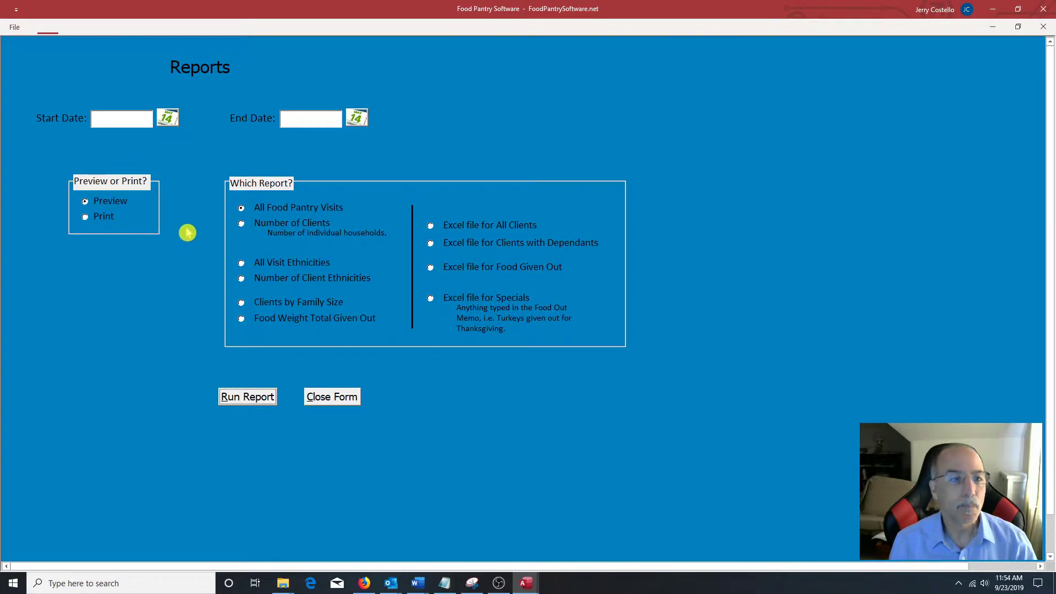
click(169, 122)
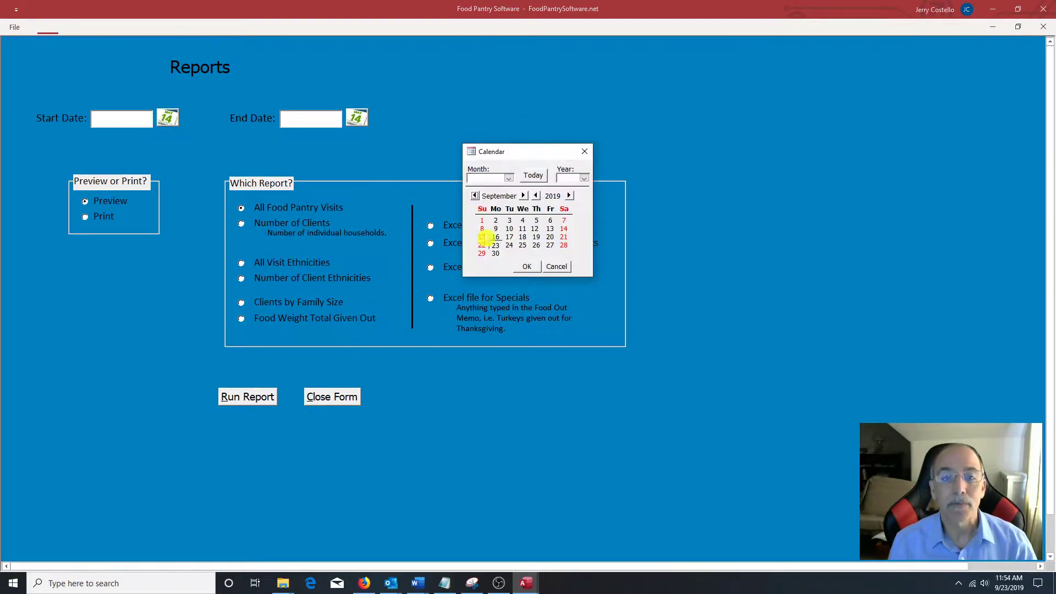
click(475, 196)
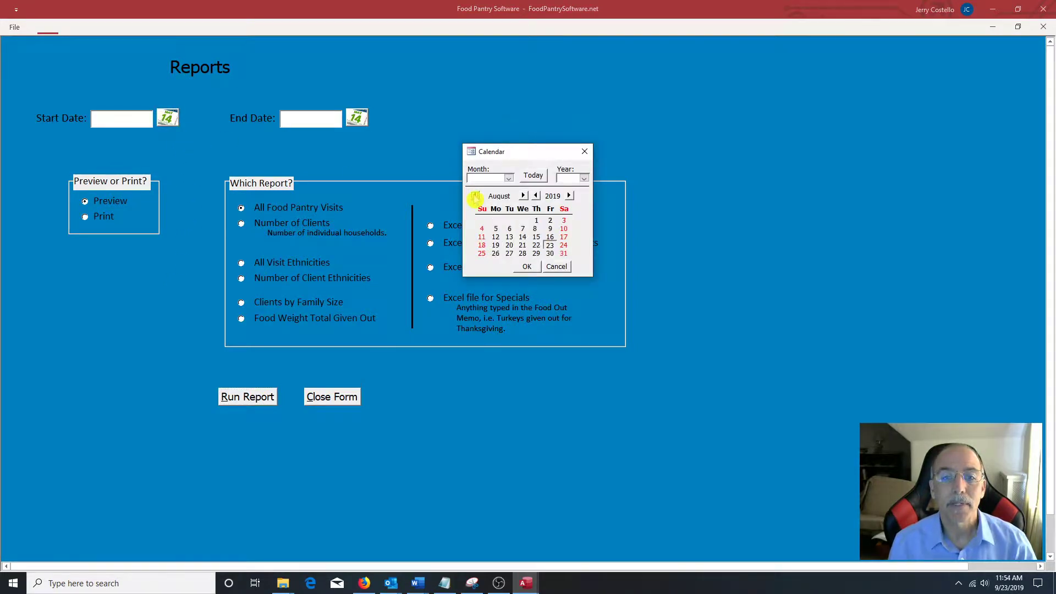
click(482, 245)
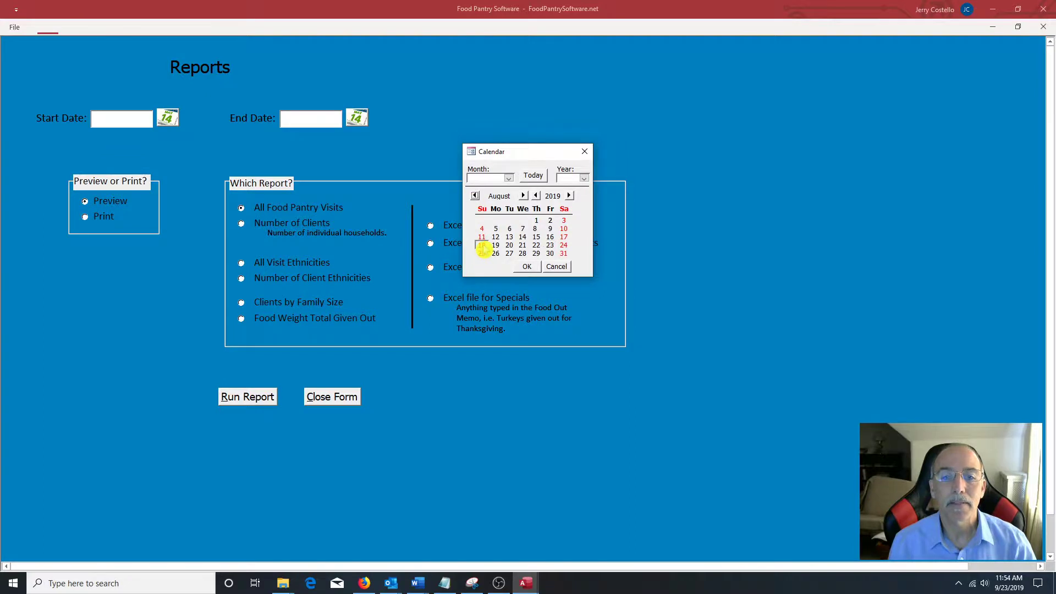
click(526, 267)
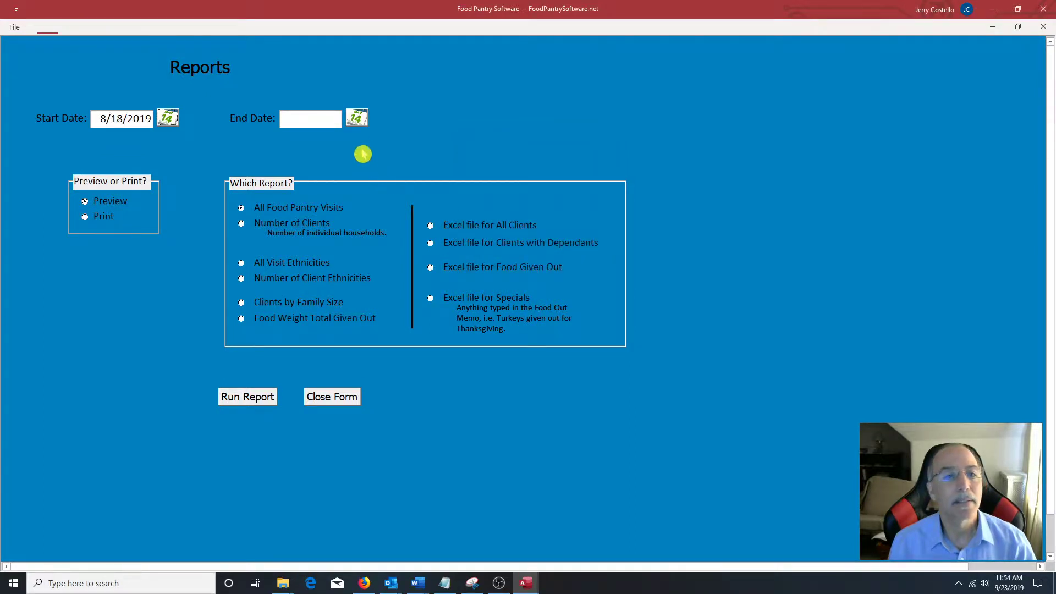
click(358, 120)
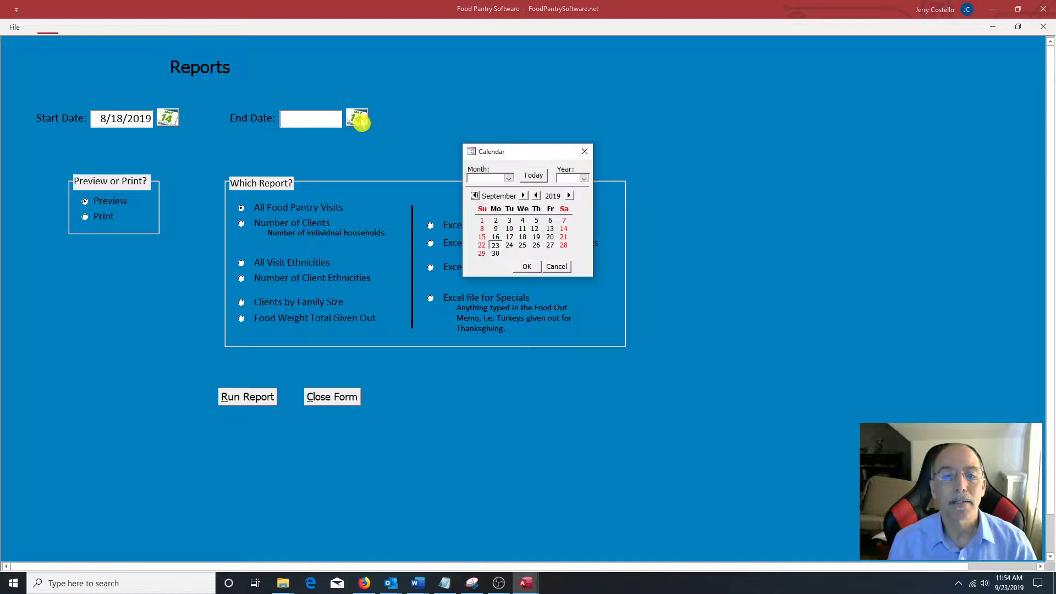
click(530, 270)
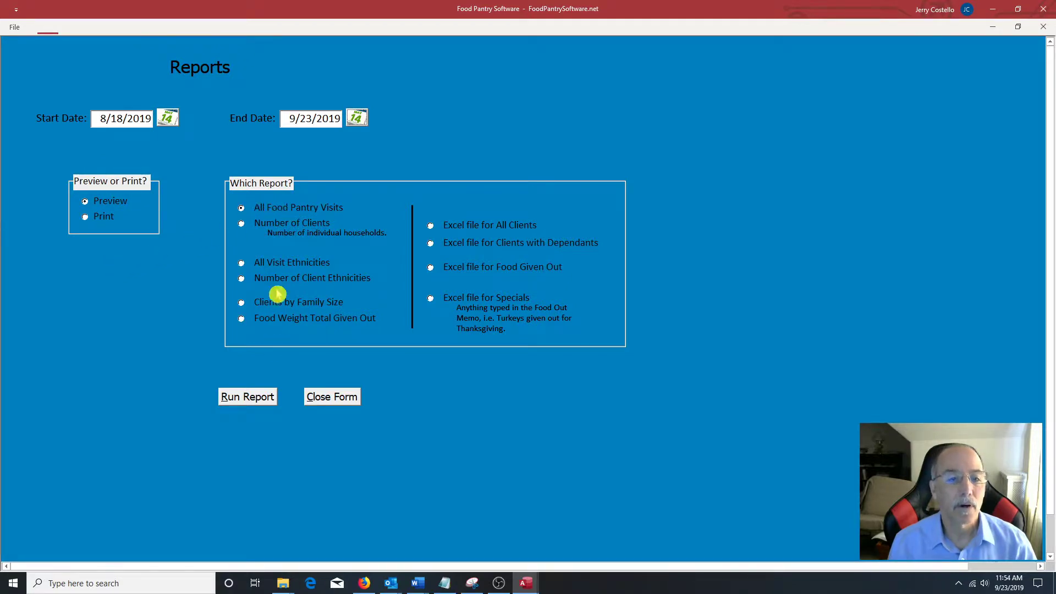
click(242, 403)
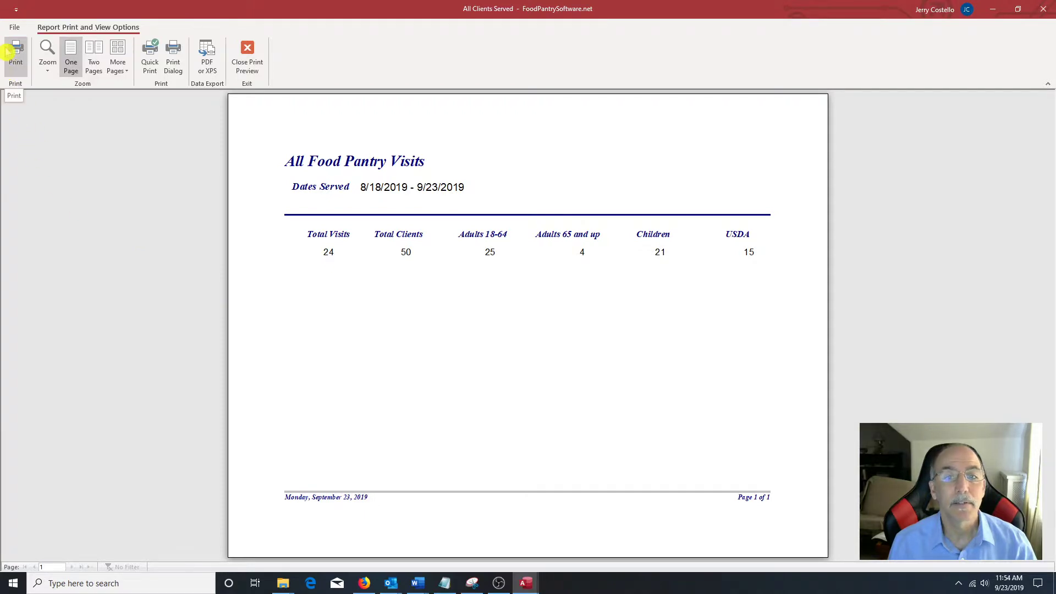
click(247, 51)
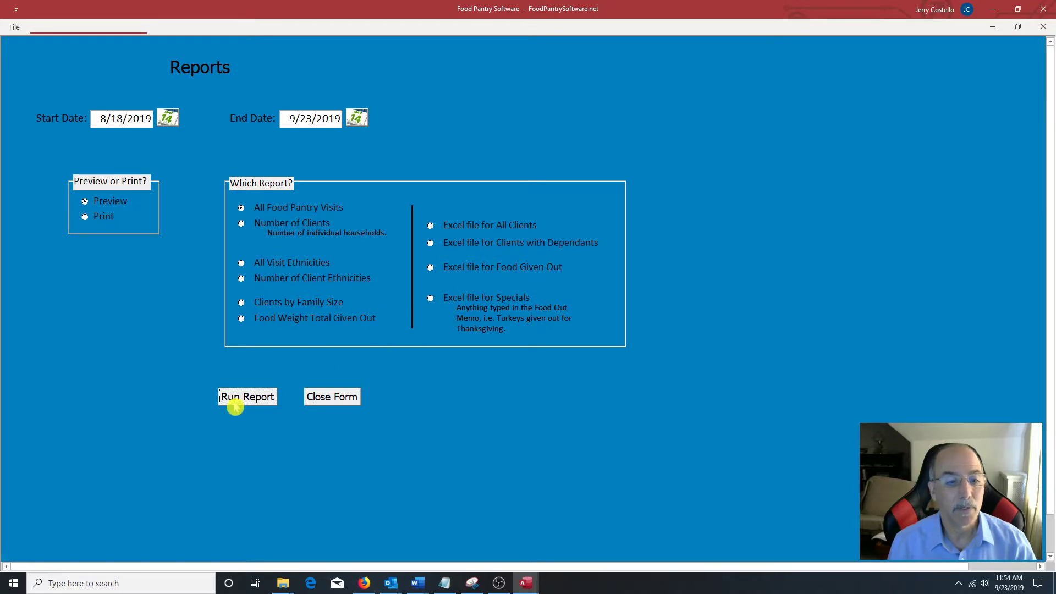
Step: Close the Reports form with Close Form
click(329, 399)
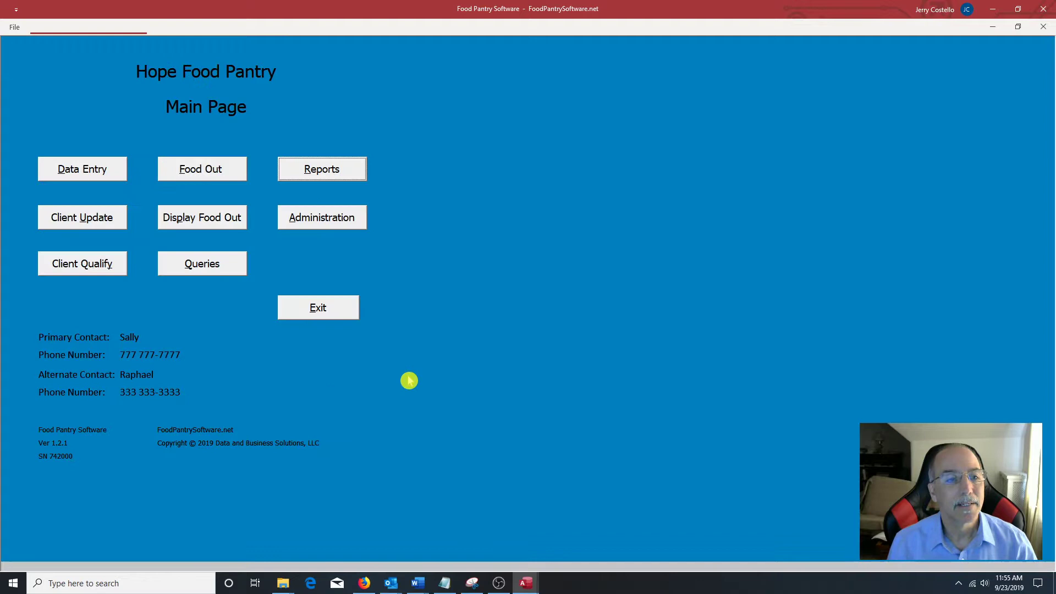